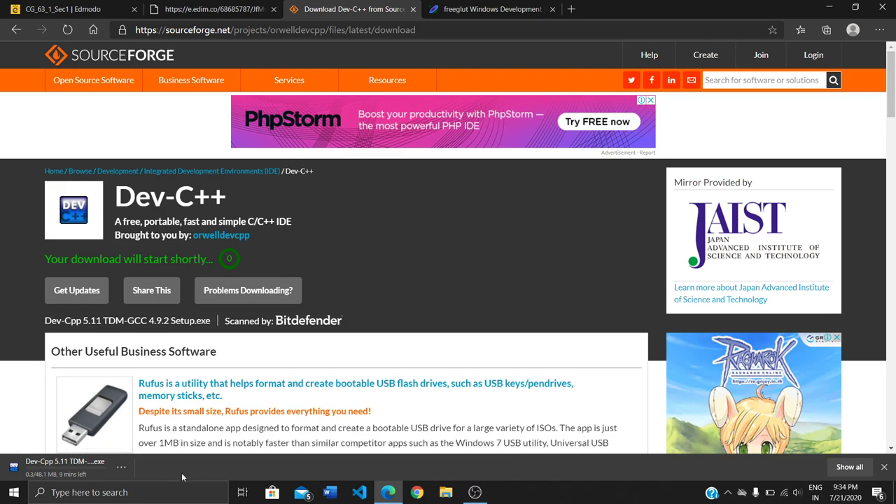
Download freeglut 3.0.0 for MinGW from the freeglut Windows Development Libraries page.
click(468, 9)
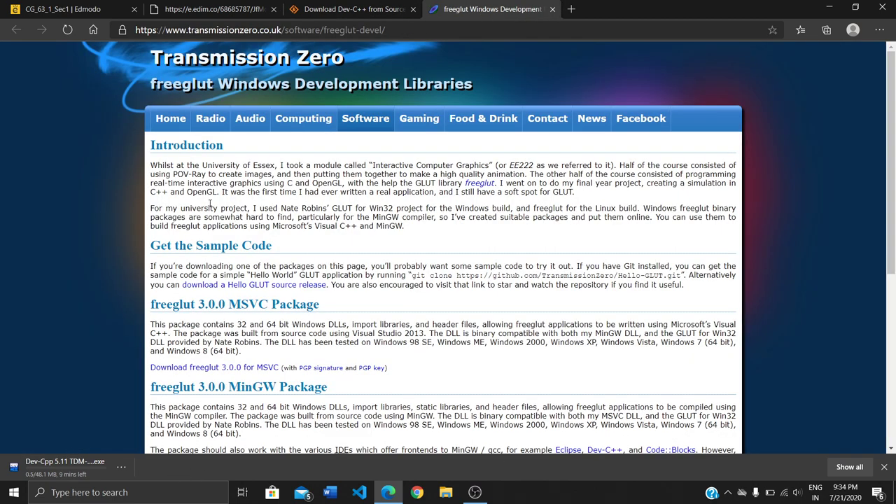
scroll(349, 265, down, 3)
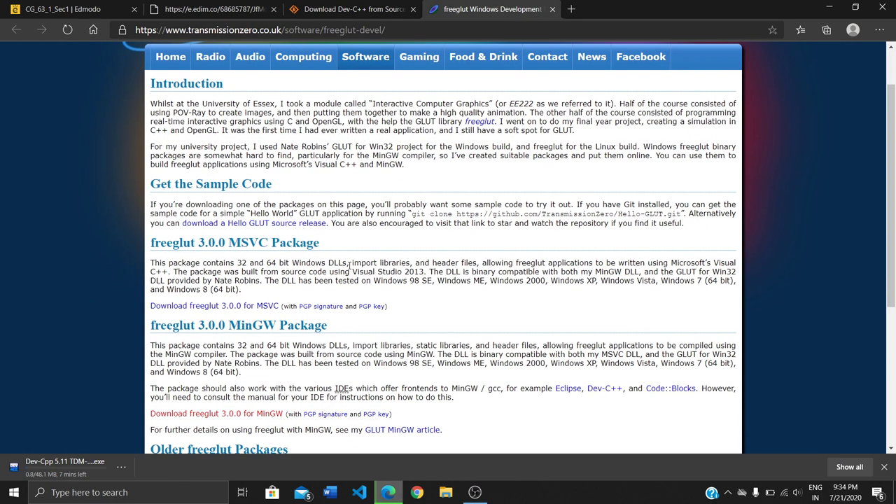
scroll(349, 264, down, 3)
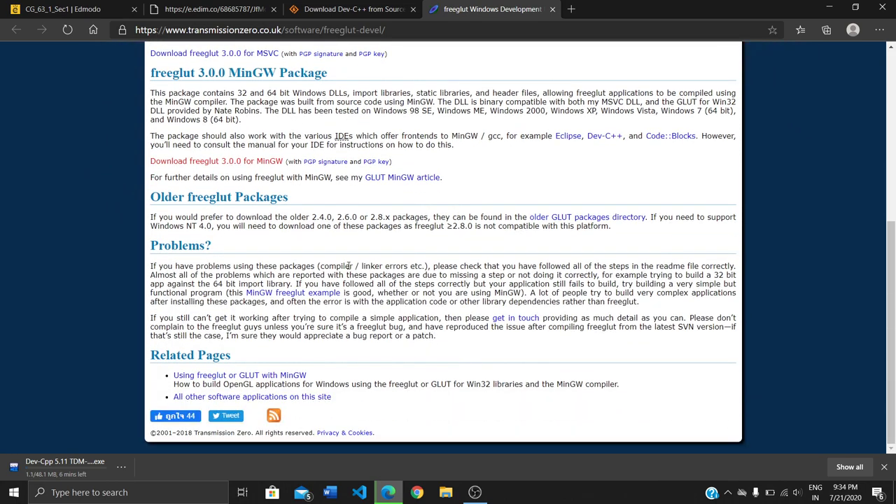
scroll(349, 264, up, 4)
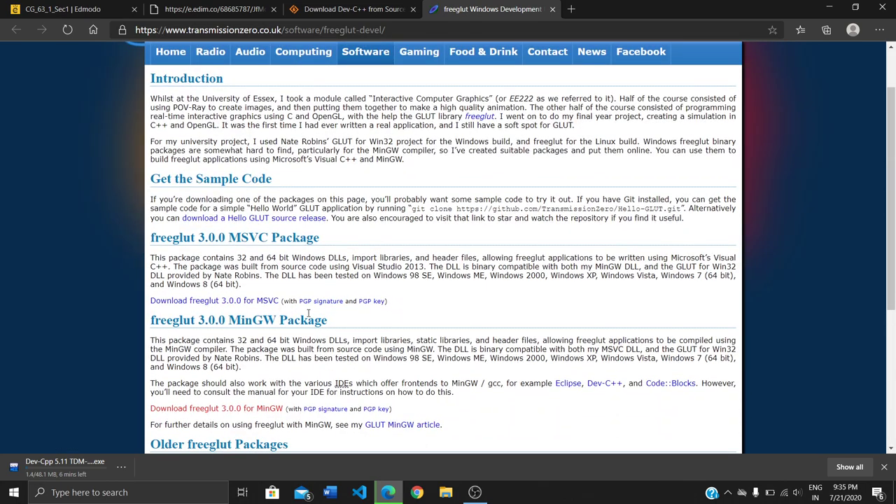
mouse_move(378, 340)
mouse_down()
mouse_move(318, 300)
mouse_move(371, 341)
mouse_up()
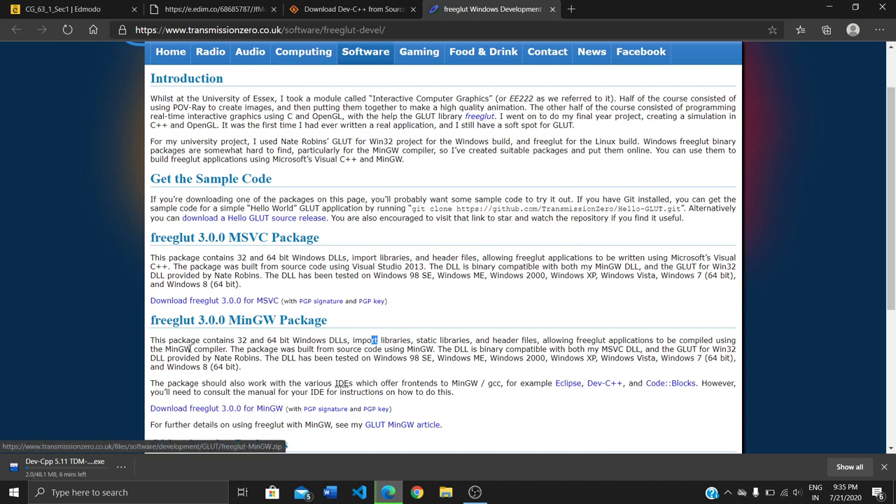
drag(214, 320, 366, 314)
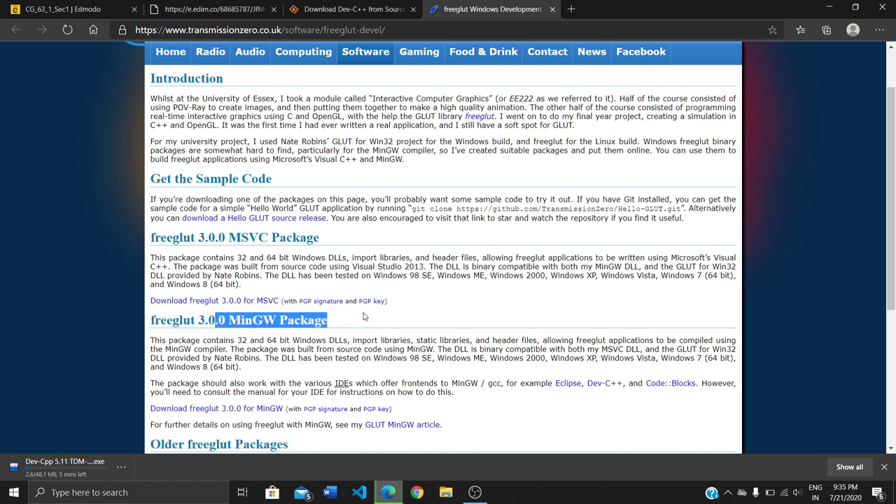
click(282, 336)
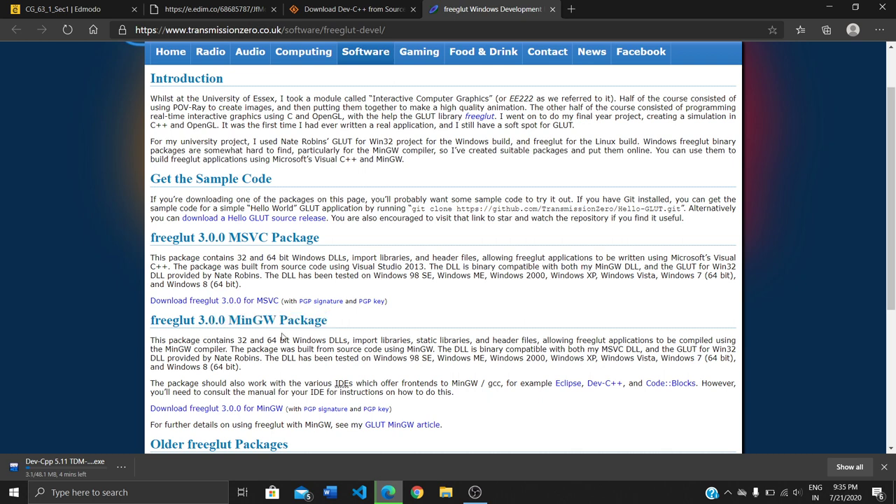
click(247, 411)
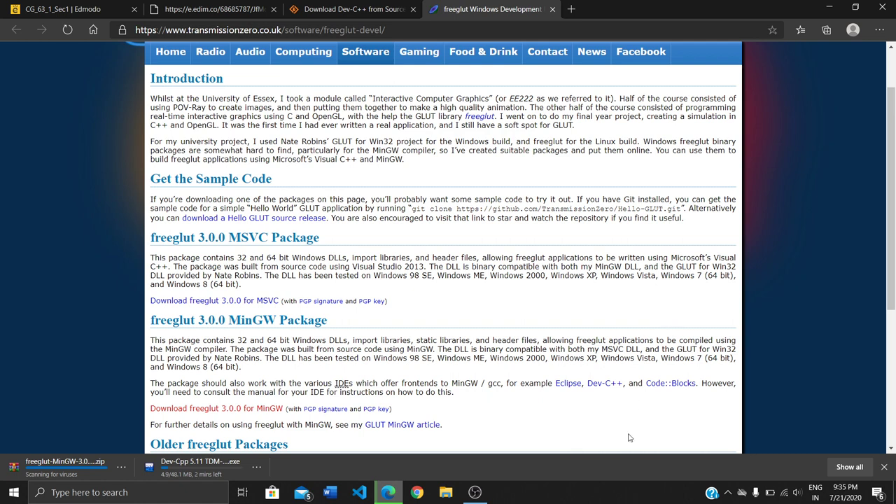
click(550, 500)
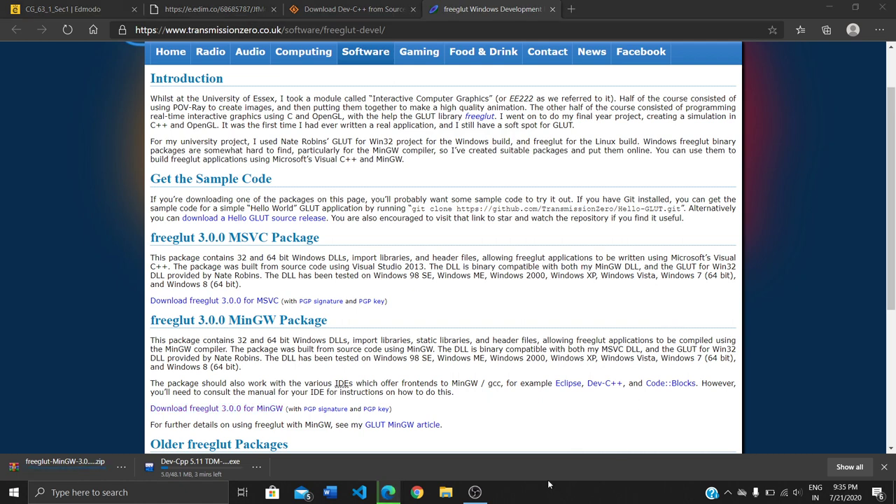
Show the downloaded freeglut archive in its folder and collapse the "Last week" and "Earlier this month" file groups.
click(123, 469)
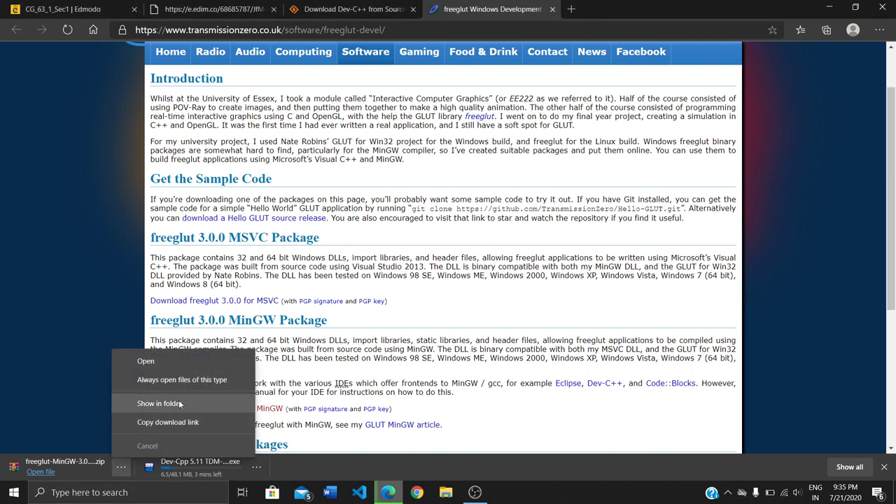
click(159, 404)
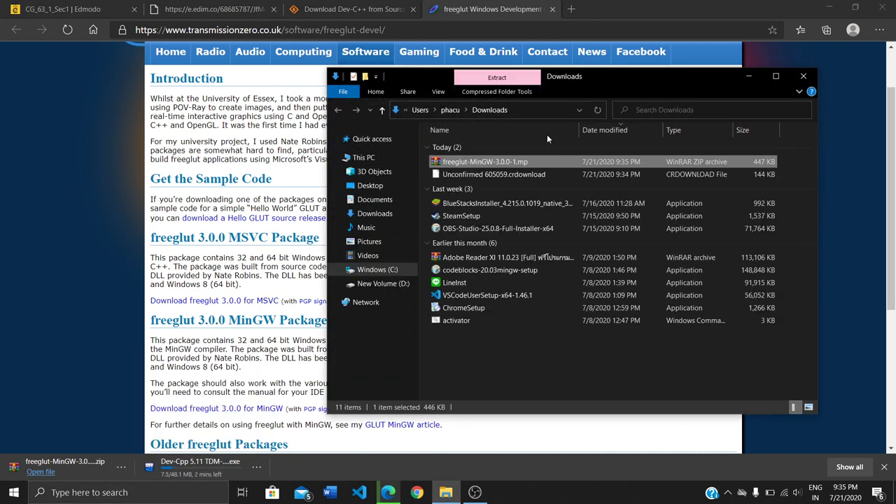
click(441, 191)
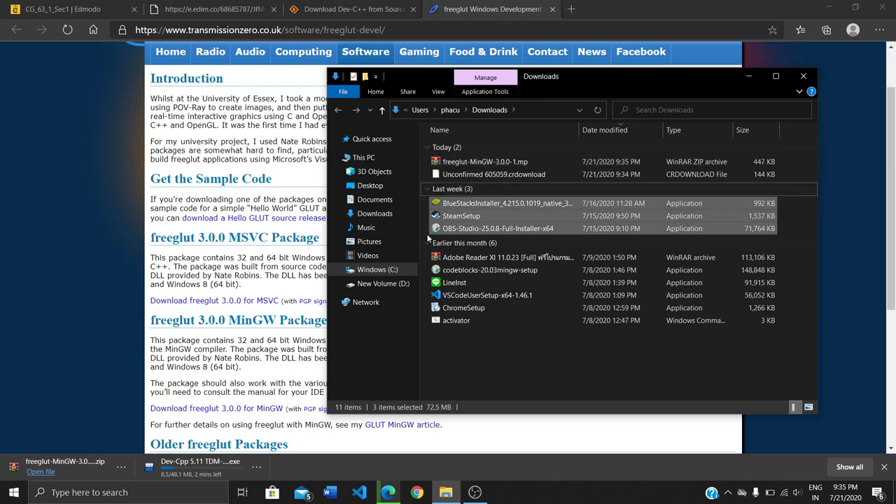
click(428, 243)
click(427, 189)
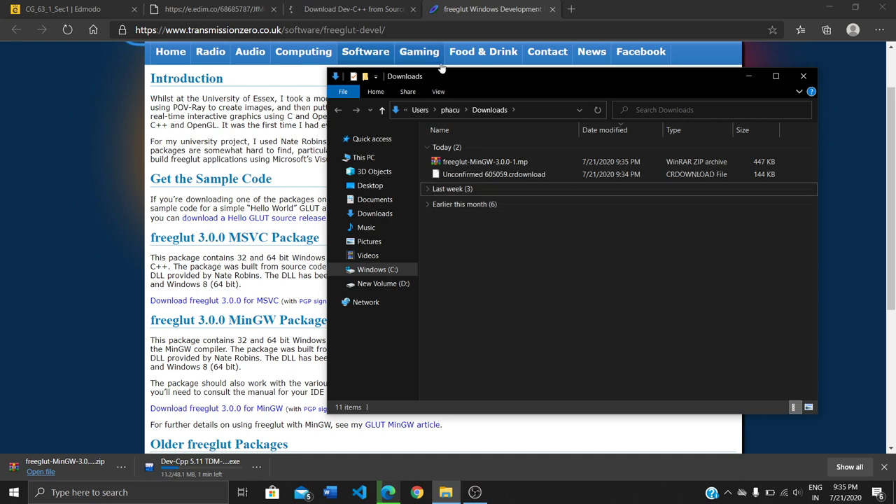
drag(463, 74, 493, 124)
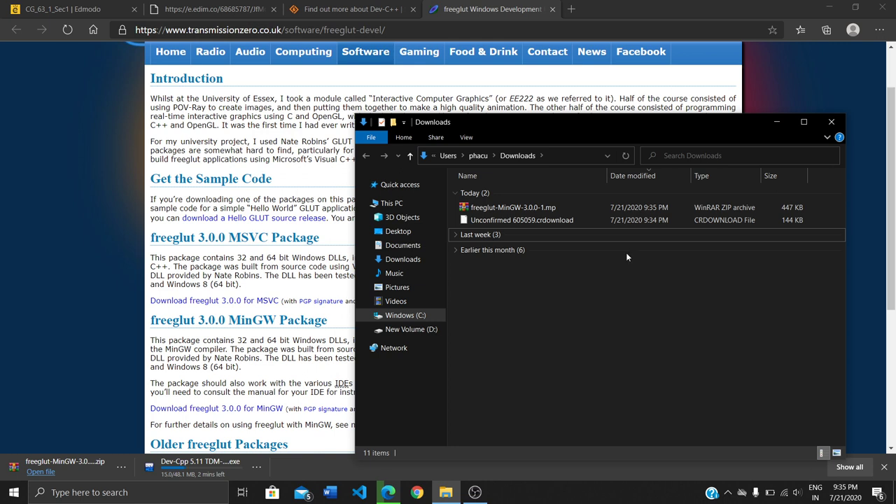
Extract the freeglut-MinGW-3.0.0-1.mp archive into the Downloads folder.
click(564, 208)
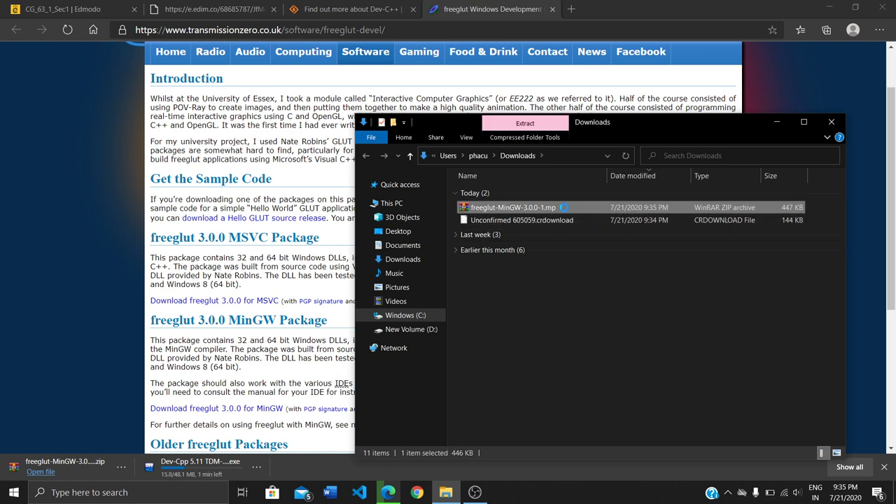
right_click(564, 207)
click(603, 260)
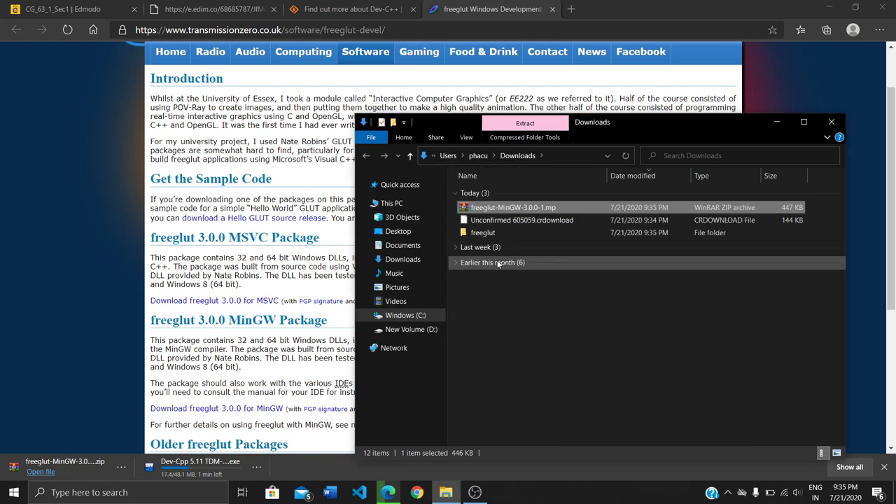
click(593, 340)
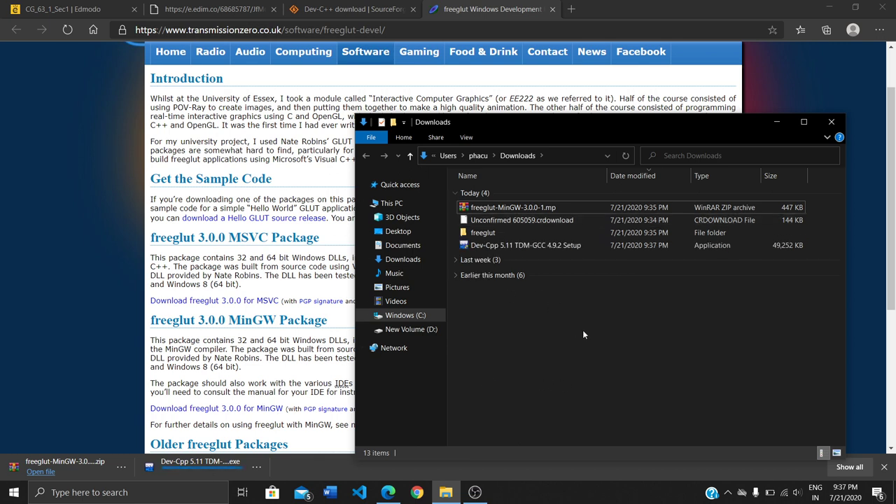
Launch the Dev-Cpp 5.11 TDM-GCC 4.9.2 Setup application from Downloads and minimize the browser and folder windows.
click(590, 244)
click(611, 335)
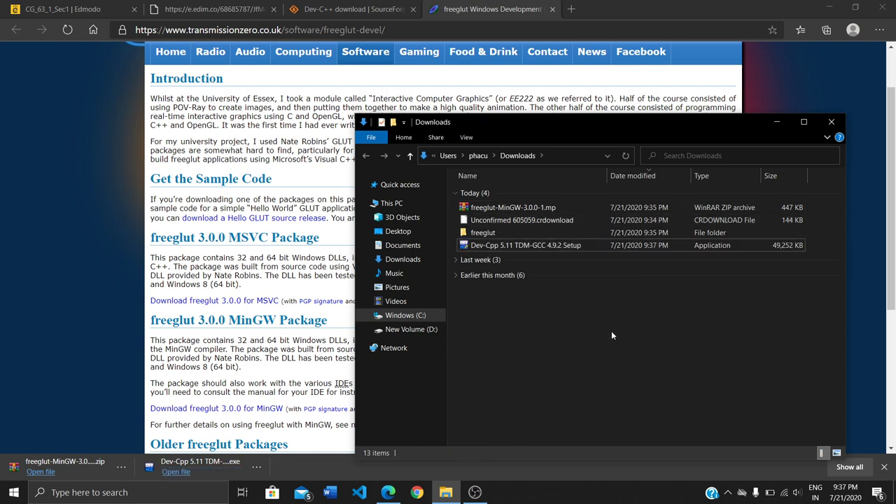
click(828, 7)
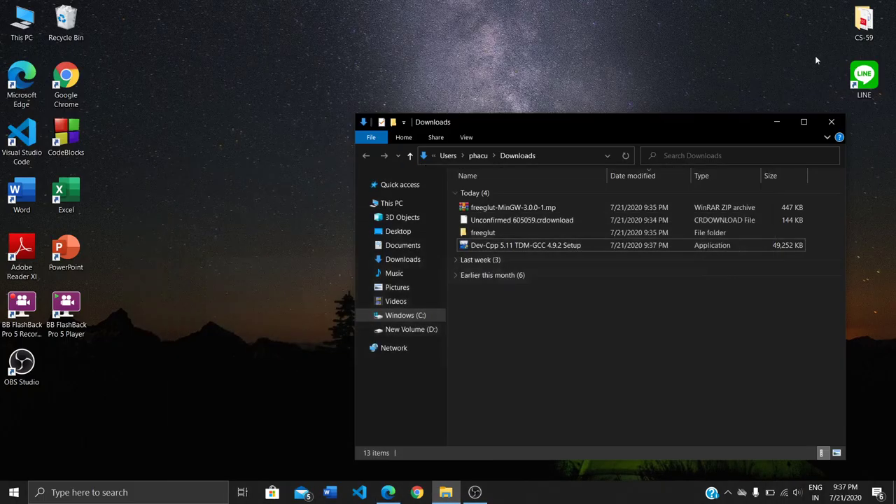
double_click(543, 245)
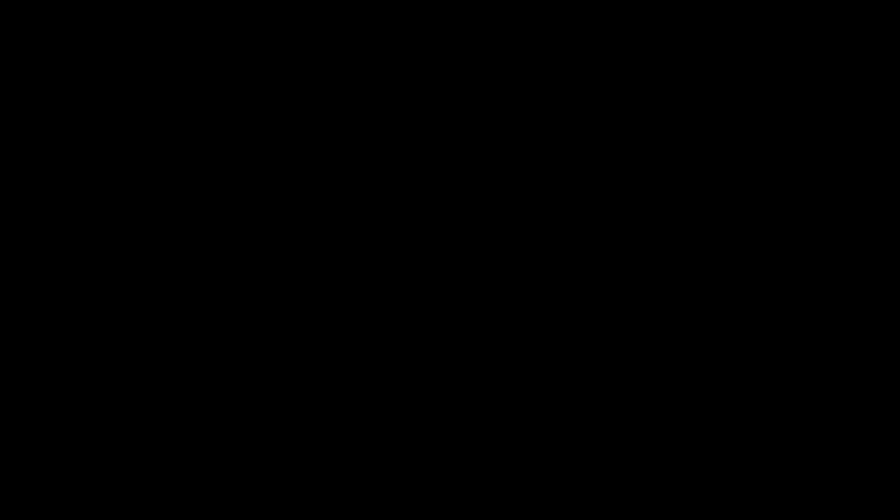
click(494, 371)
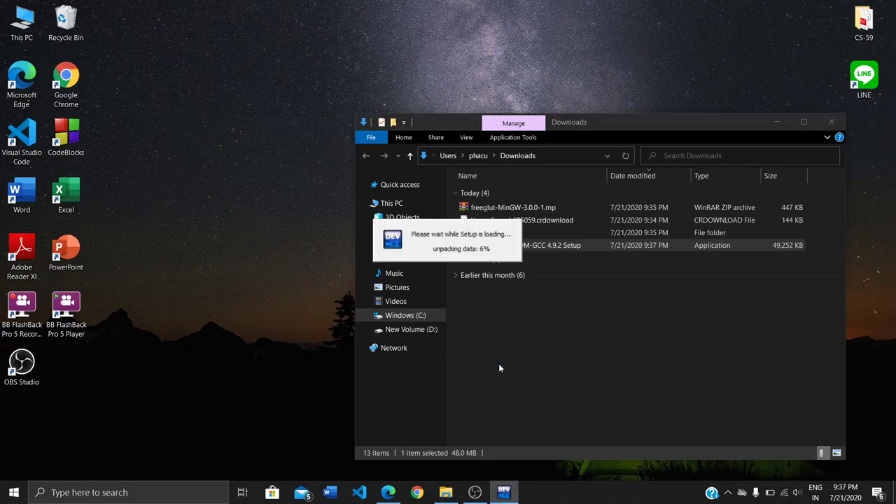
drag(637, 130, 686, 112)
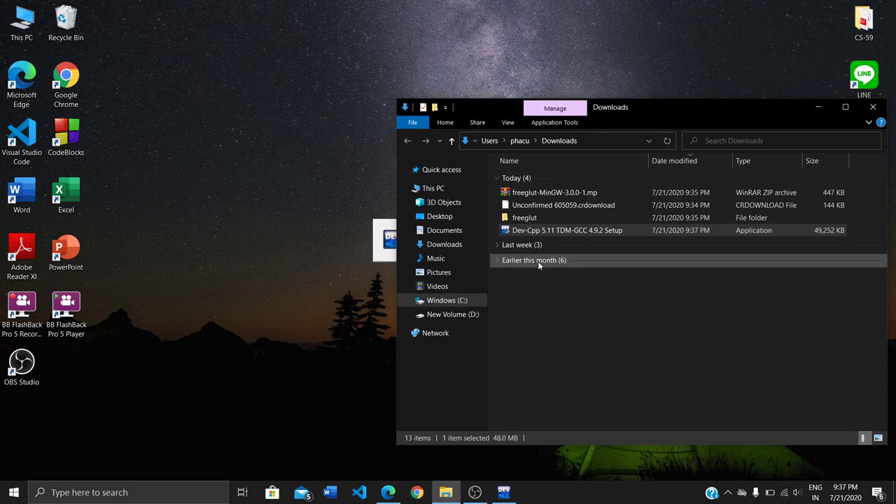
click(819, 107)
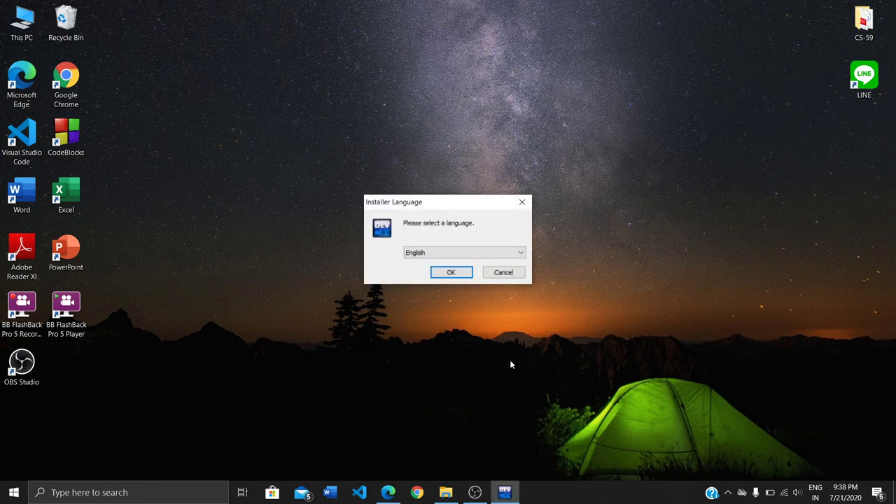
Install Dev-C++ 5.11 in English, accepting the license and including the removal of old configuration files.
click(441, 274)
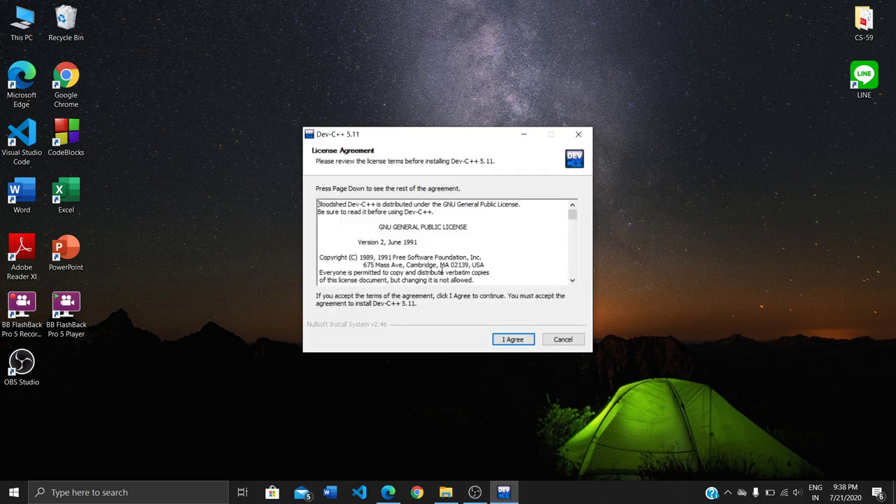
click(501, 340)
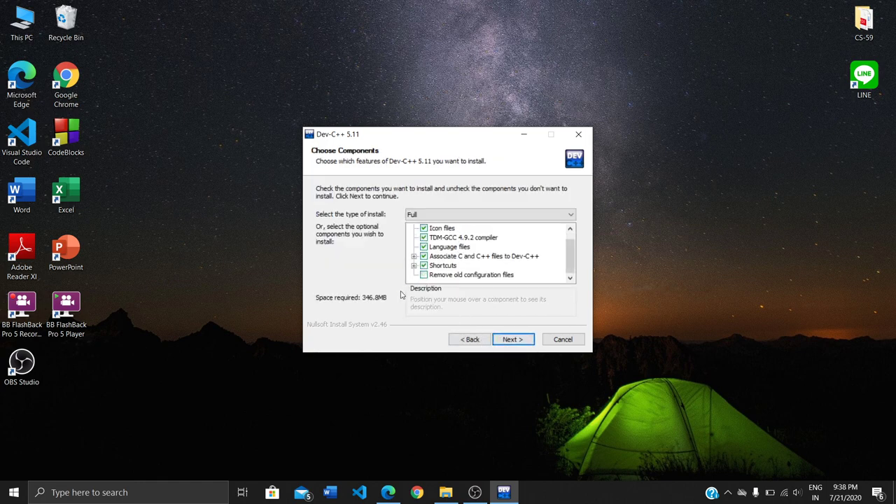
click(423, 274)
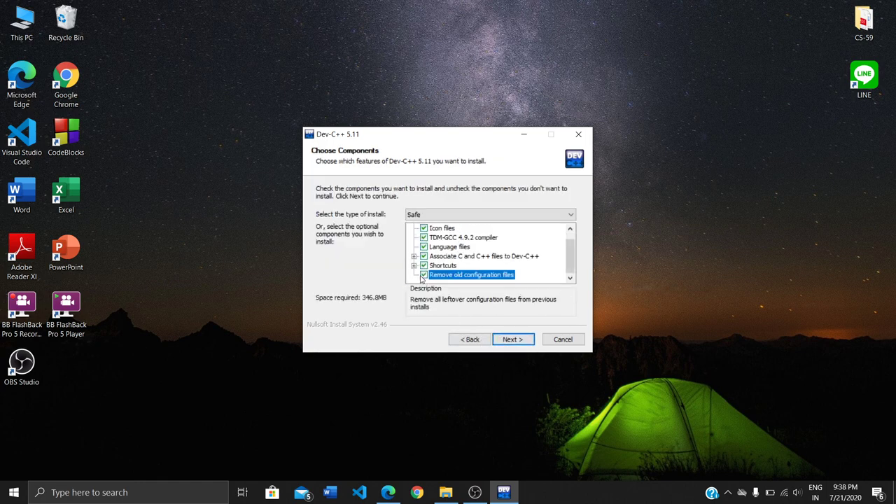
click(521, 343)
click(517, 341)
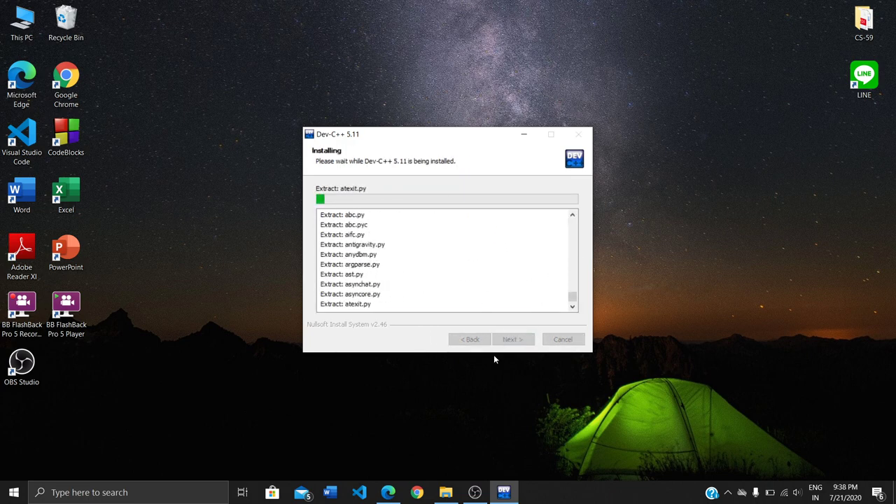
Finish the Dev-C++ 5.11 setup wizard with the option to run the program turned off.
click(516, 406)
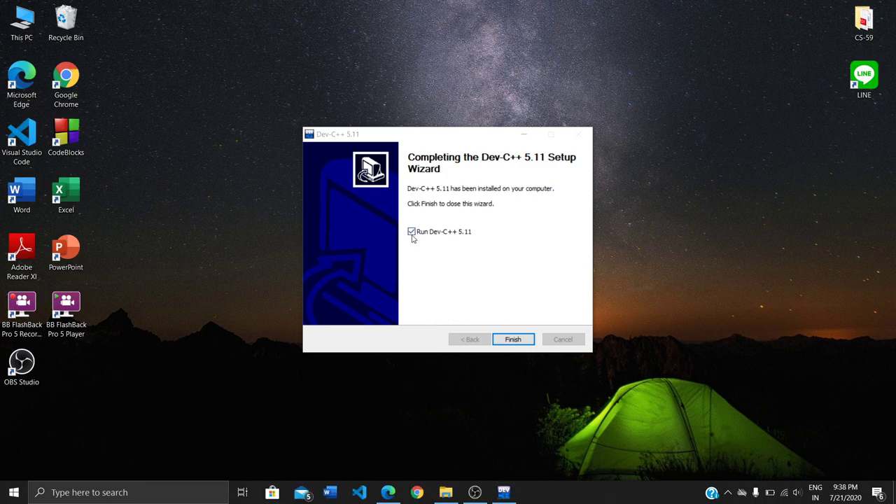
click(412, 234)
click(515, 339)
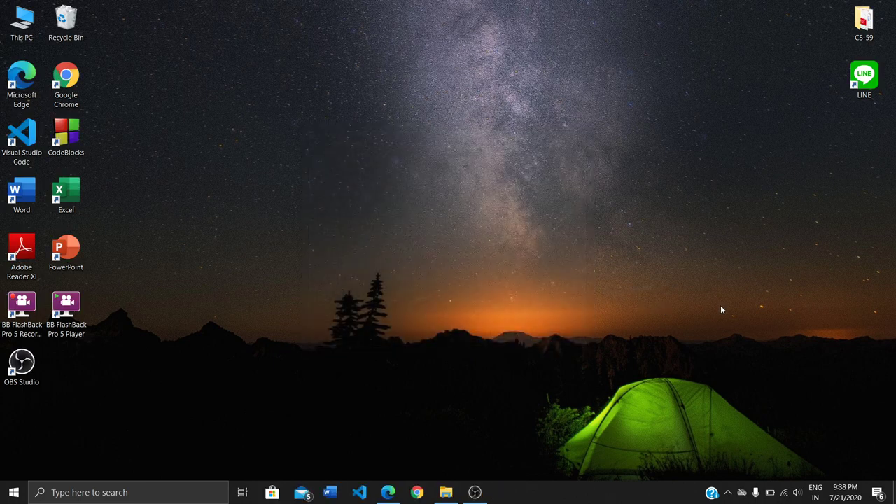
Open the extracted freeglut folder in Downloads and, in a second window, the Dev-Cpp folder under C:\Program Files (x86).
click(445, 492)
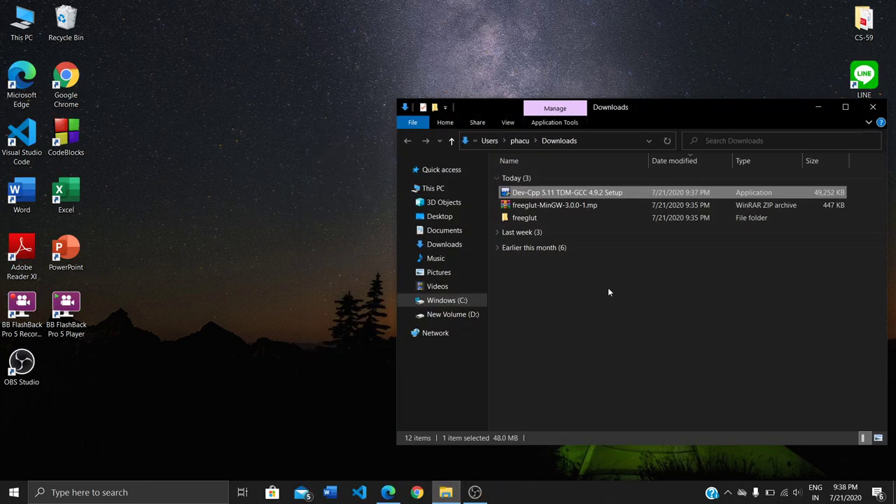
double_click(548, 216)
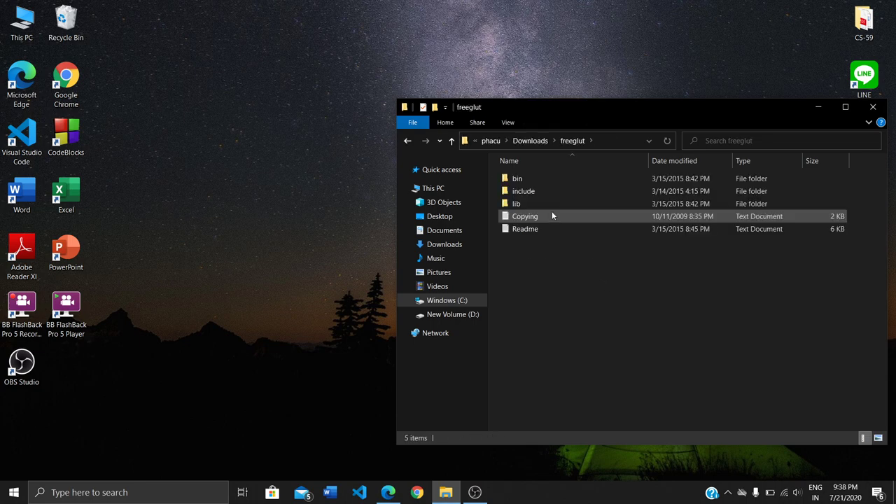
double_click(35, 35)
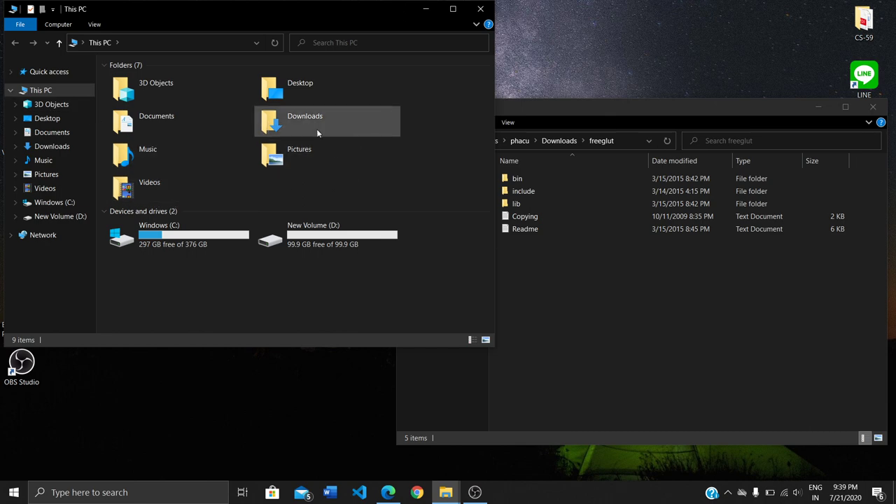
double_click(192, 235)
double_click(155, 120)
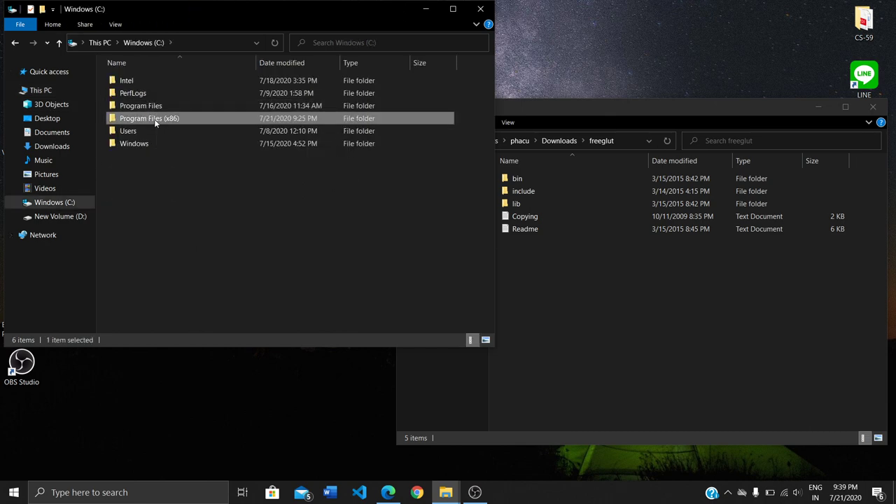
click(159, 118)
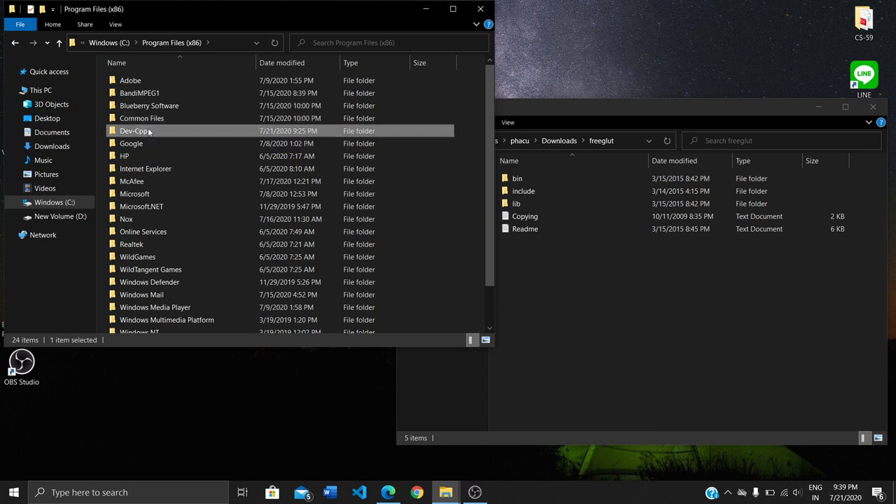
double_click(131, 133)
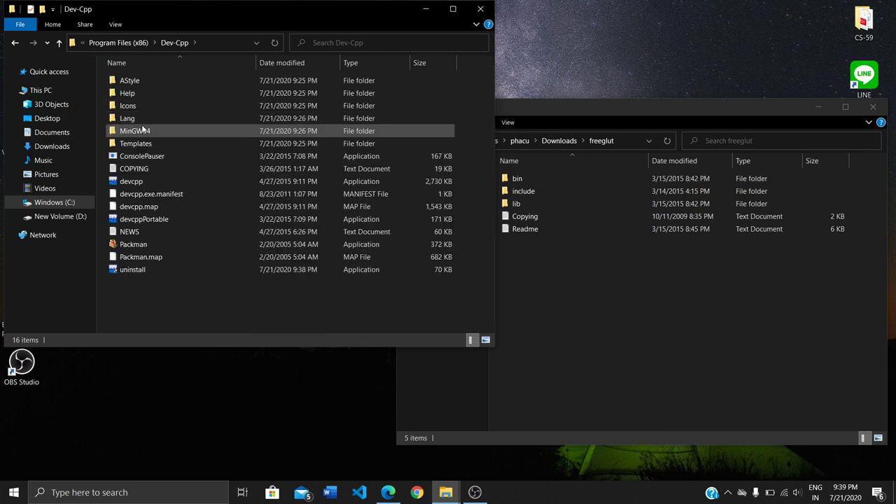
Go to the MinGW64\x86_64-w64-mingw32\include\GL subfolder of the Dev-Cpp folder.
click(155, 130)
double_click(168, 131)
click(166, 144)
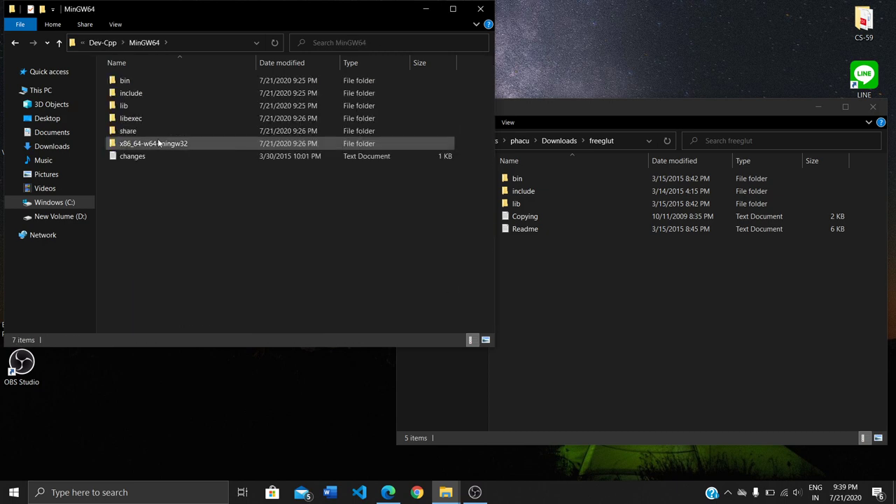
double_click(209, 143)
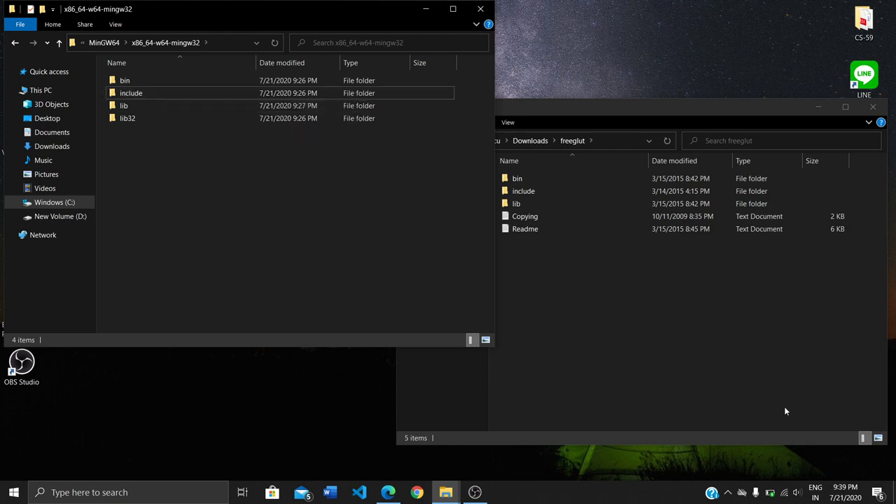
click(167, 97)
double_click(168, 93)
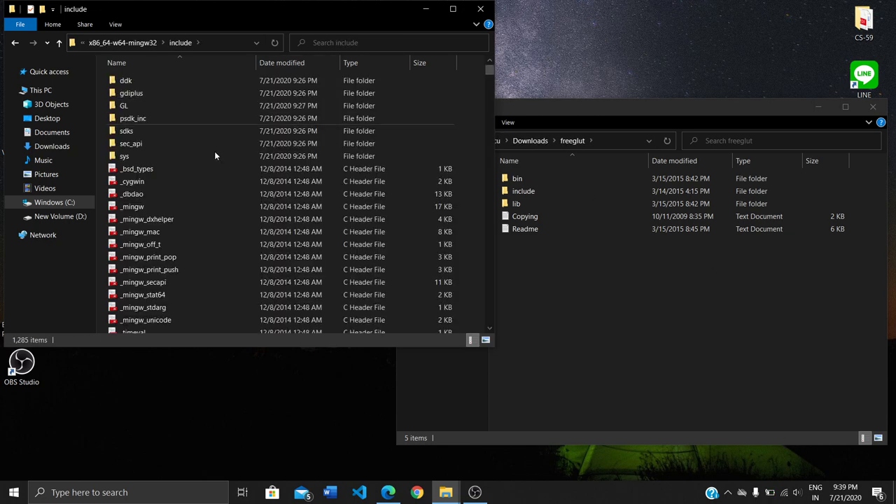
click(711, 263)
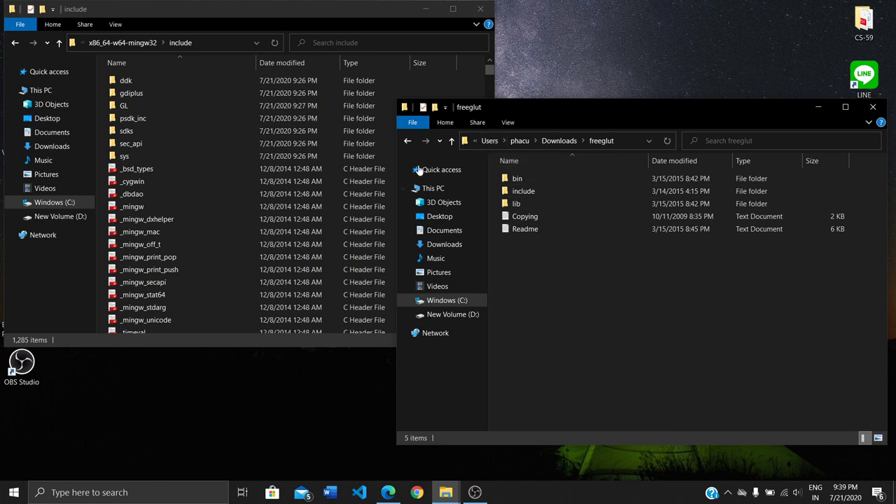
click(127, 105)
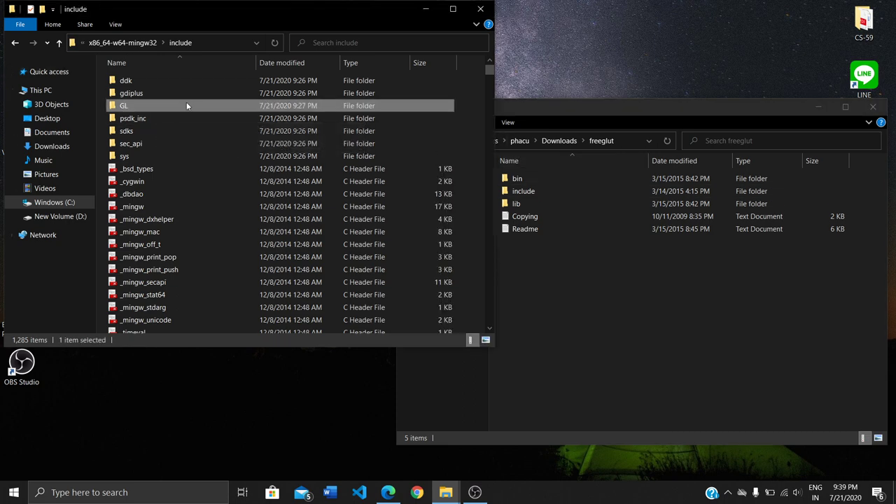
double_click(186, 105)
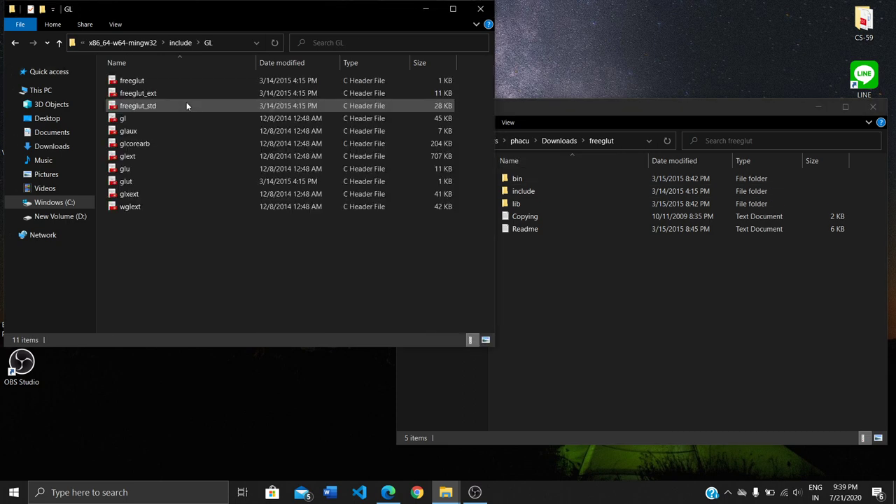
Copy the freeglut, freeglut_ext, freeglut_std and glut header files from the include\GL folder of the extracted freeglut package.
click(685, 282)
drag(560, 109, 654, 84)
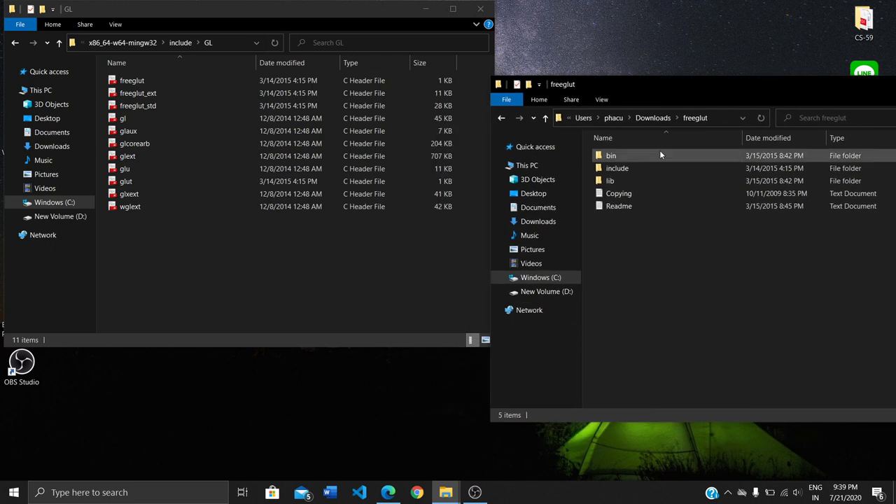
double_click(630, 168)
double_click(632, 160)
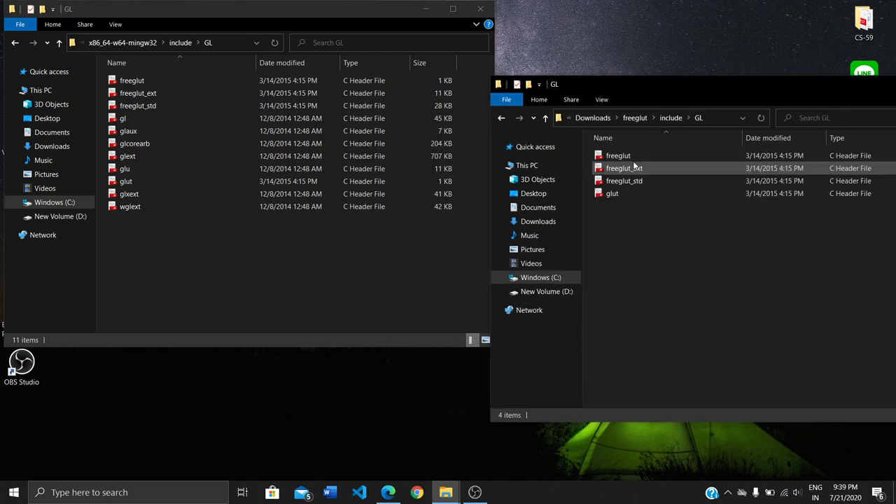
drag(632, 206, 633, 151)
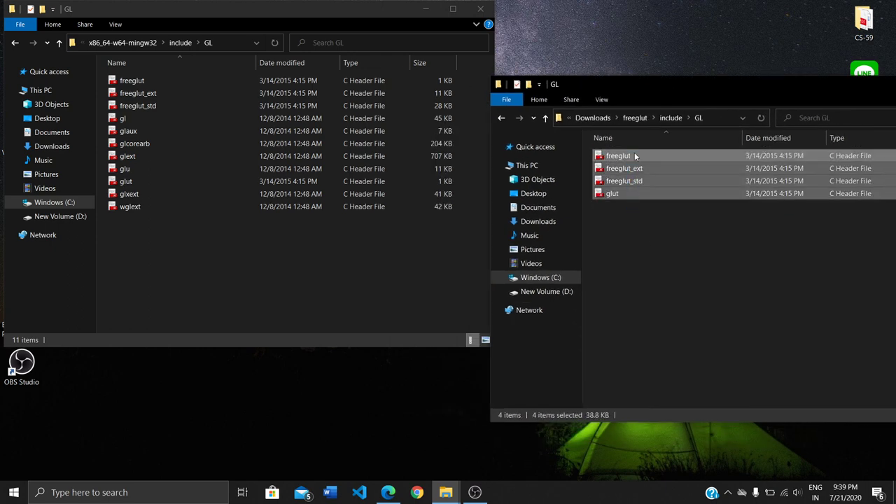
right_click(634, 152)
click(678, 327)
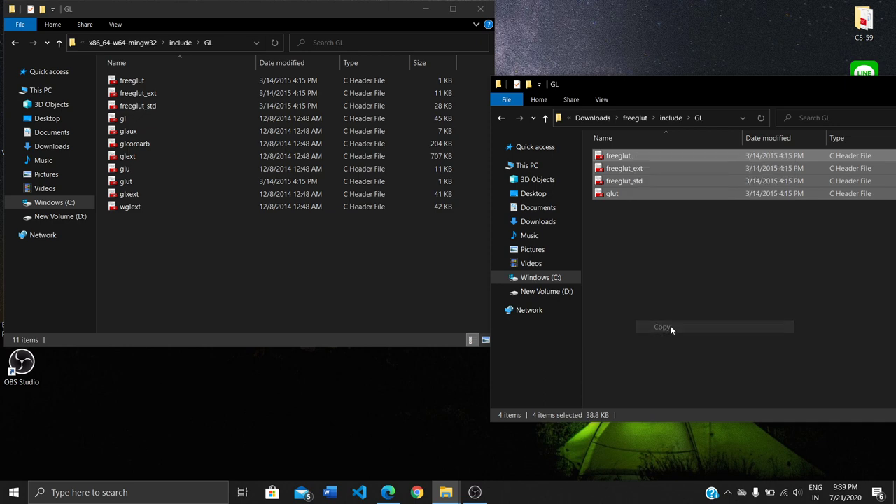
Paste the four header files into Dev-Cpp's include\GL folder, replacing the existing ones and granting administrator permission.
click(227, 272)
right_click(227, 272)
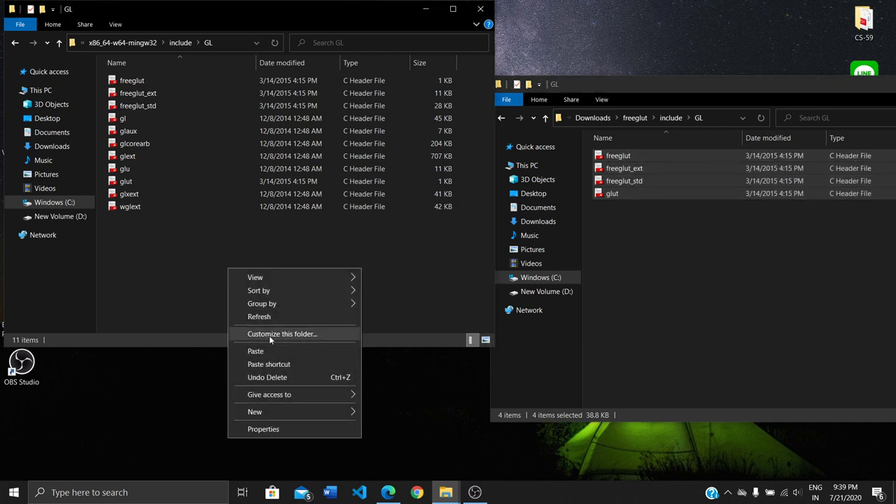
click(273, 347)
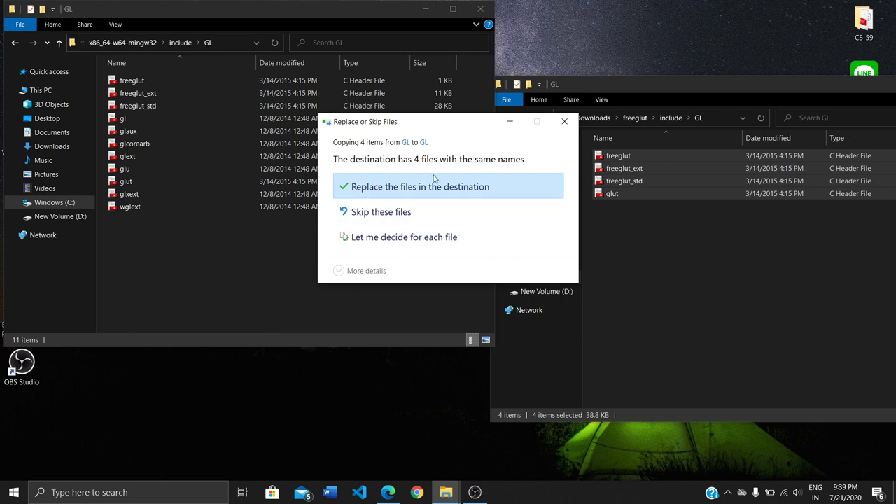
click(464, 190)
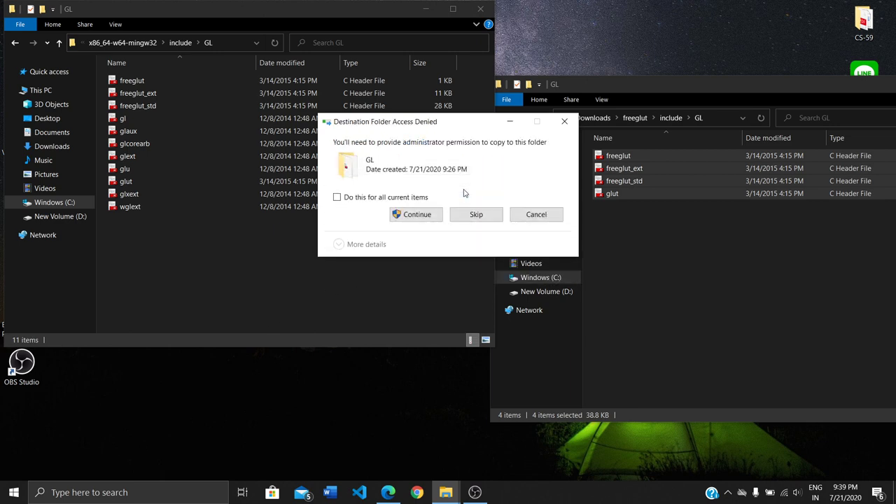
click(397, 217)
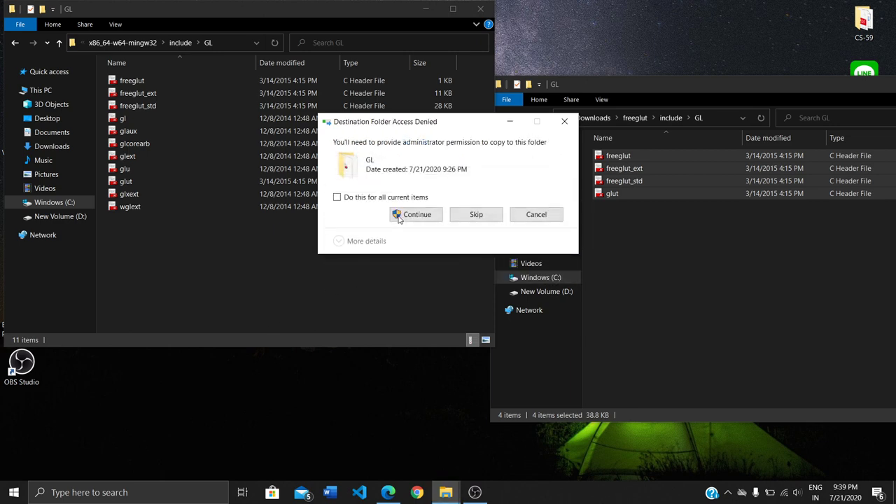
click(397, 216)
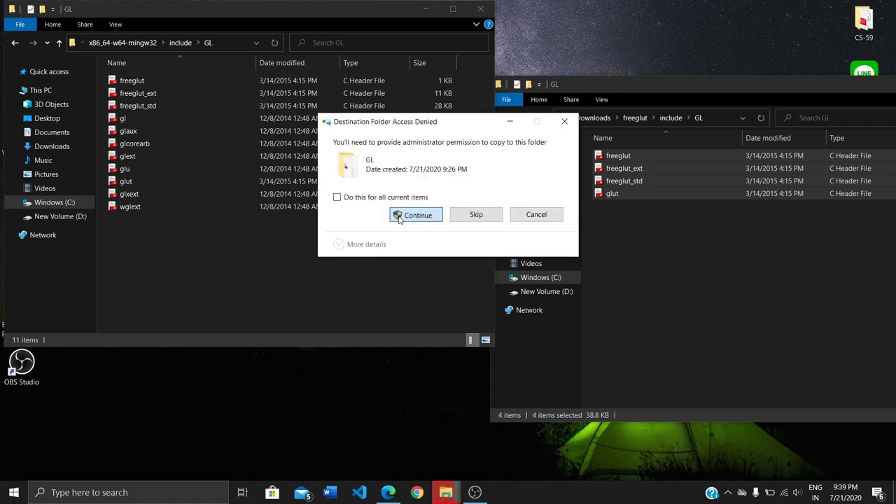
click(397, 217)
click(399, 216)
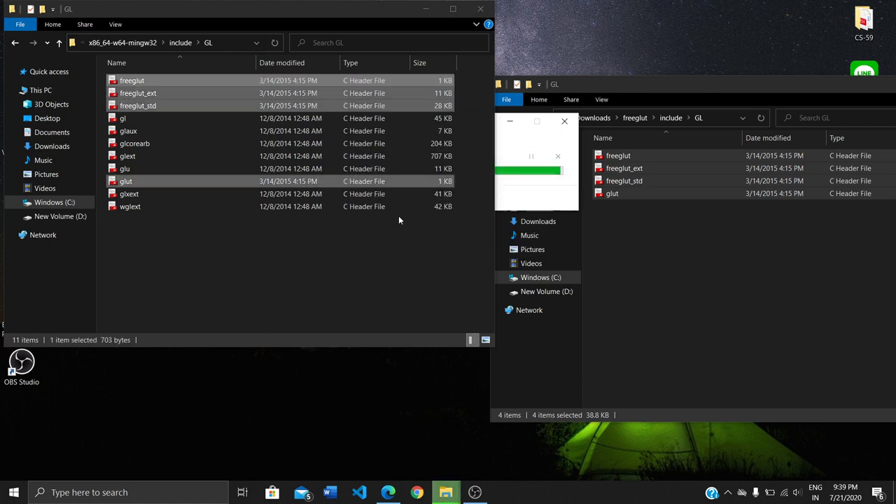
click(351, 265)
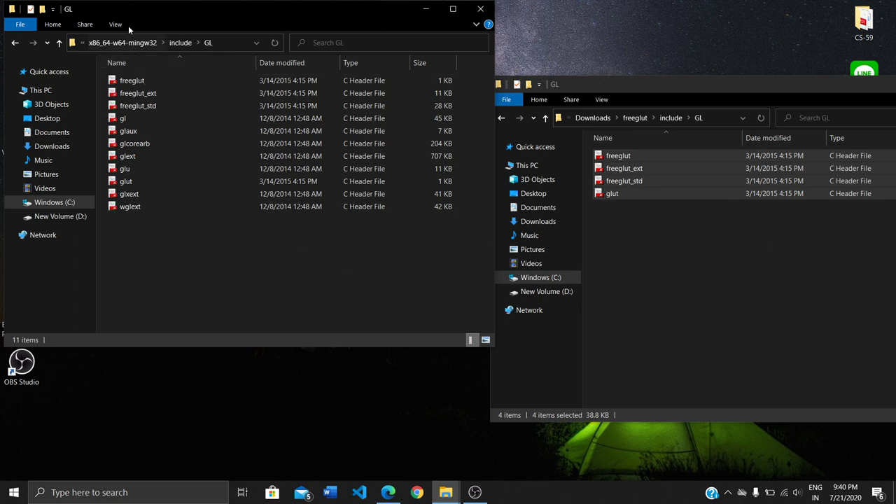
Go back to Dev-Cpp's x86_64-w64-mingw32 folder and open its lib subfolder.
click(15, 49)
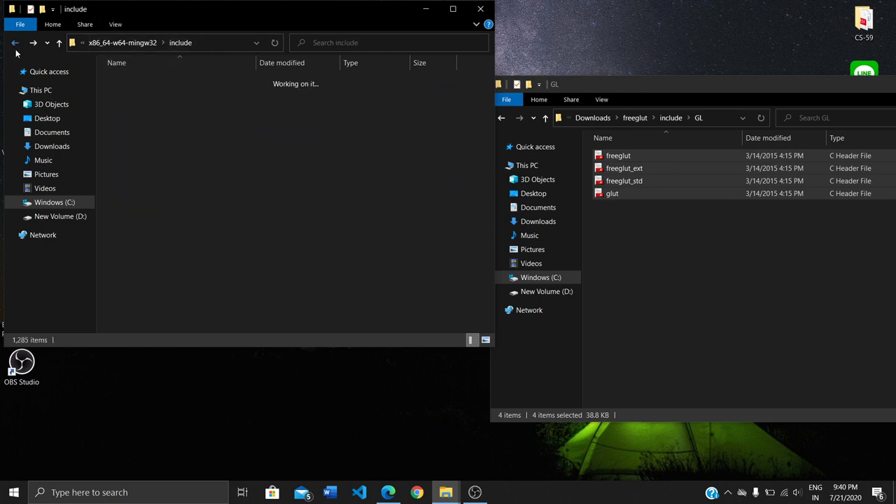
click(15, 49)
click(156, 155)
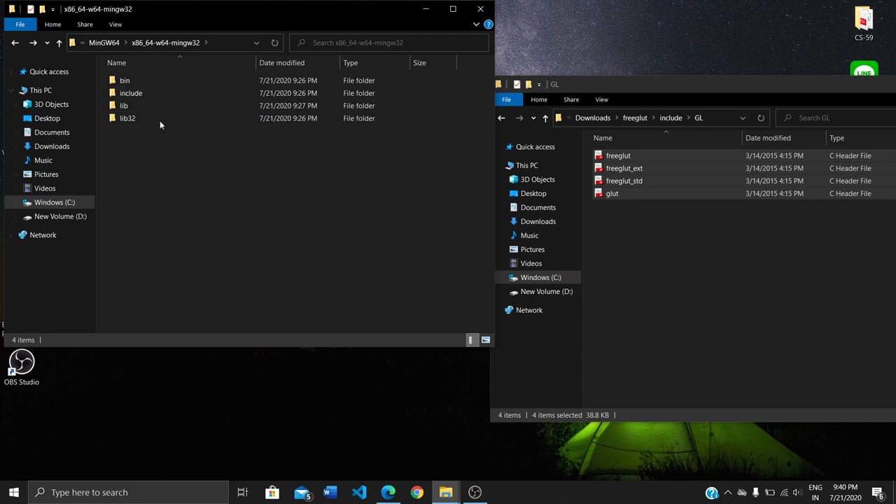
double_click(163, 105)
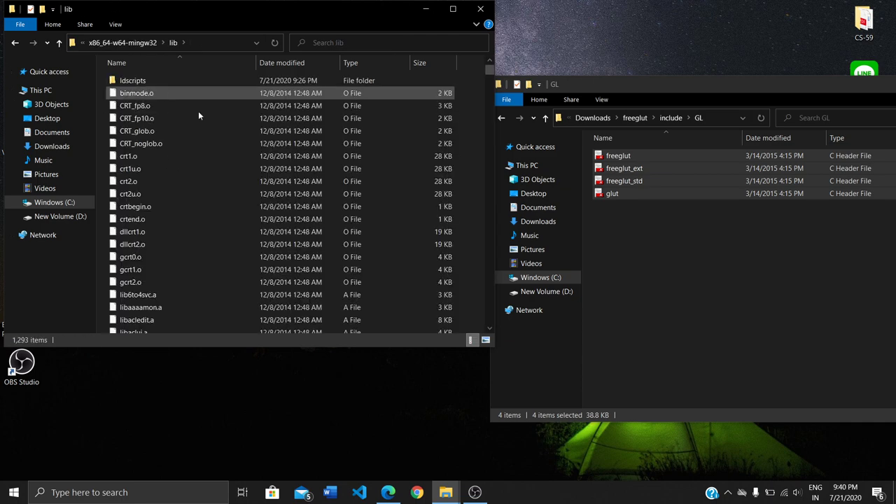
Copy libfreeglut.a and libfreeglut_static.a from the lib\x64 folder of the extracted freeglut package.
click(690, 250)
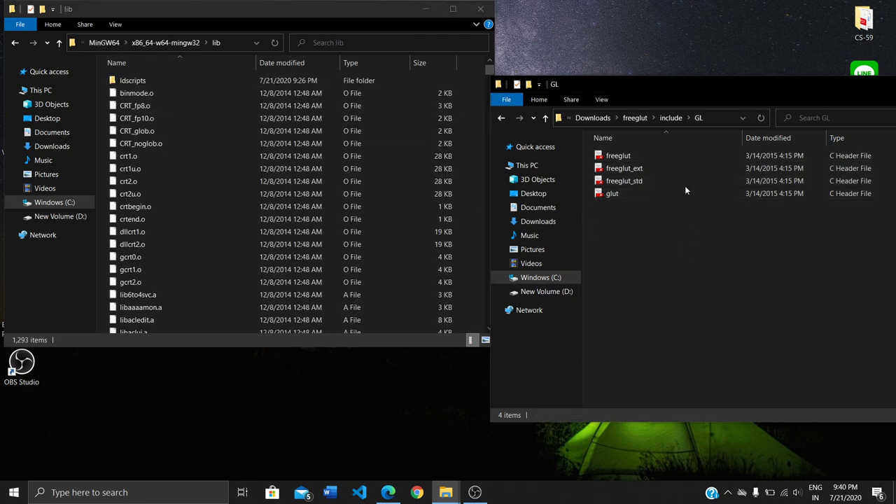
click(501, 119)
click(501, 118)
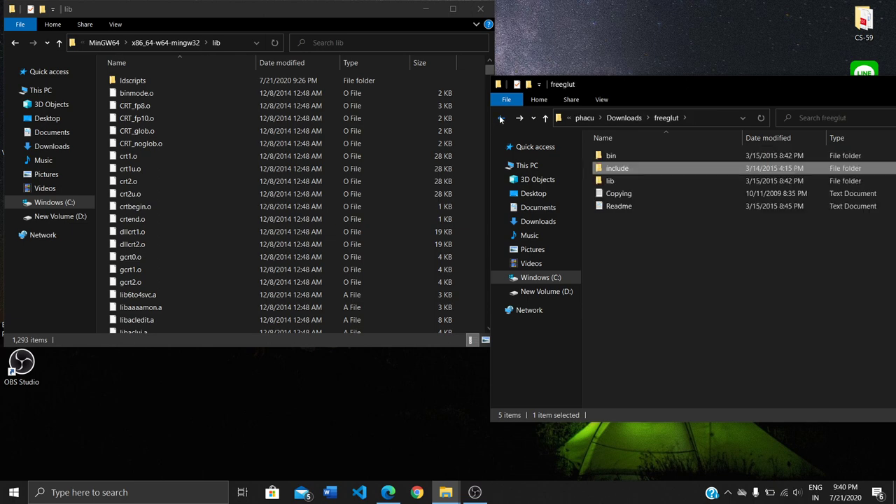
double_click(628, 182)
drag(636, 215, 622, 165)
click(639, 219)
double_click(637, 151)
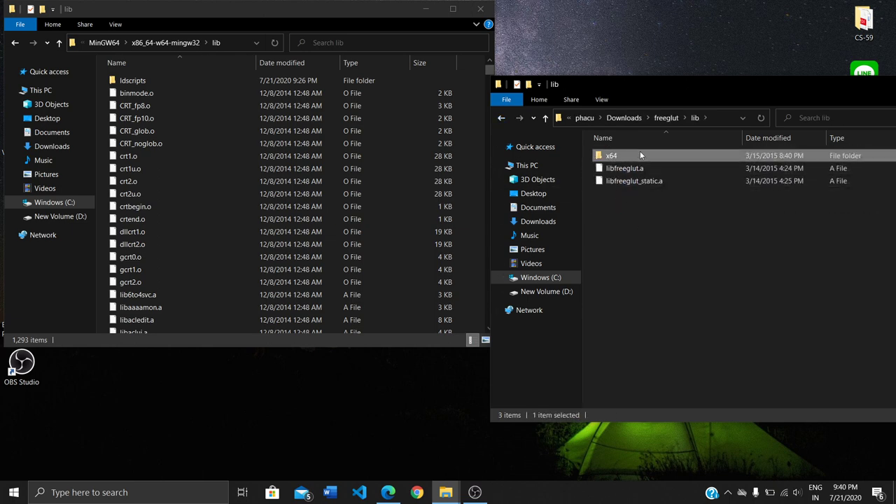
drag(636, 195, 626, 156)
right_click(627, 155)
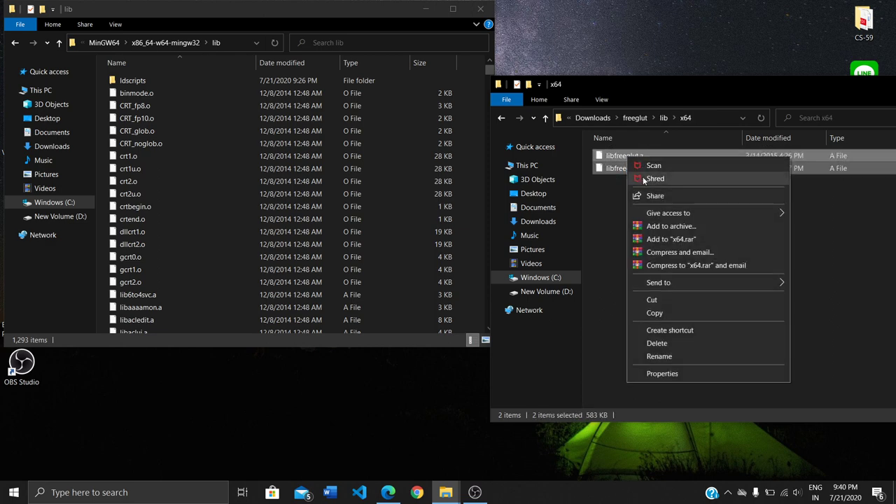
click(678, 313)
click(391, 11)
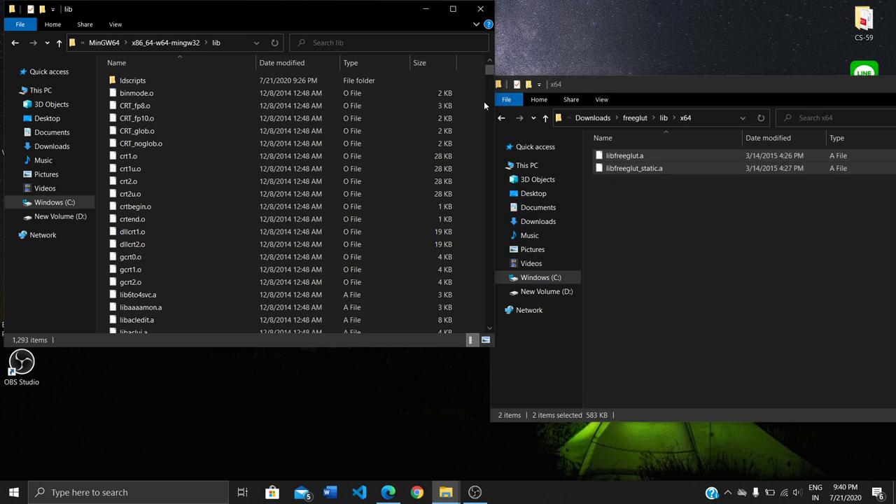
right_click(469, 105)
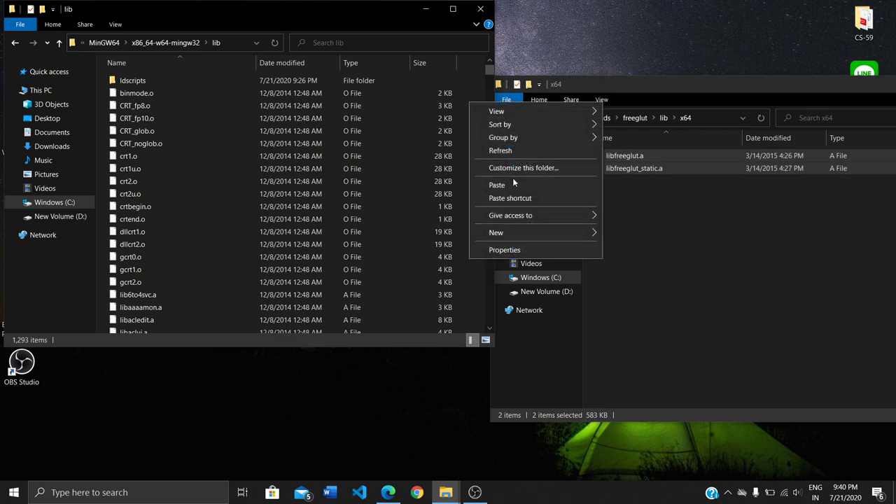
click(513, 184)
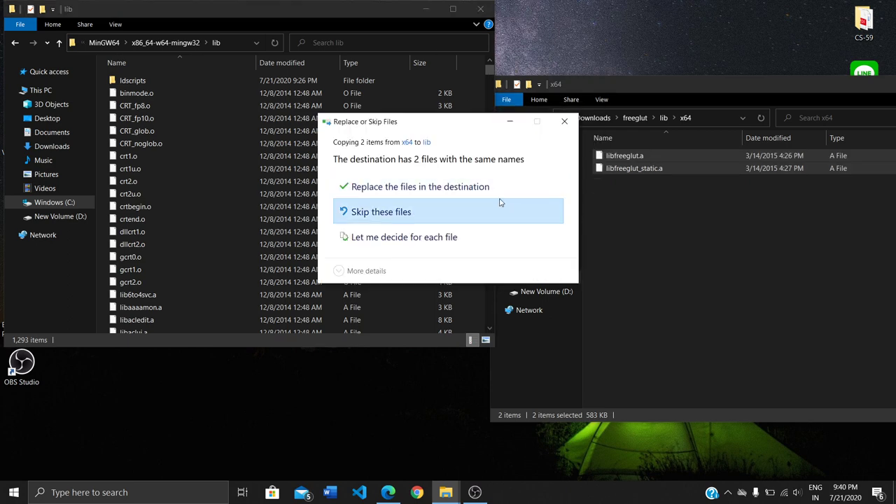
click(498, 196)
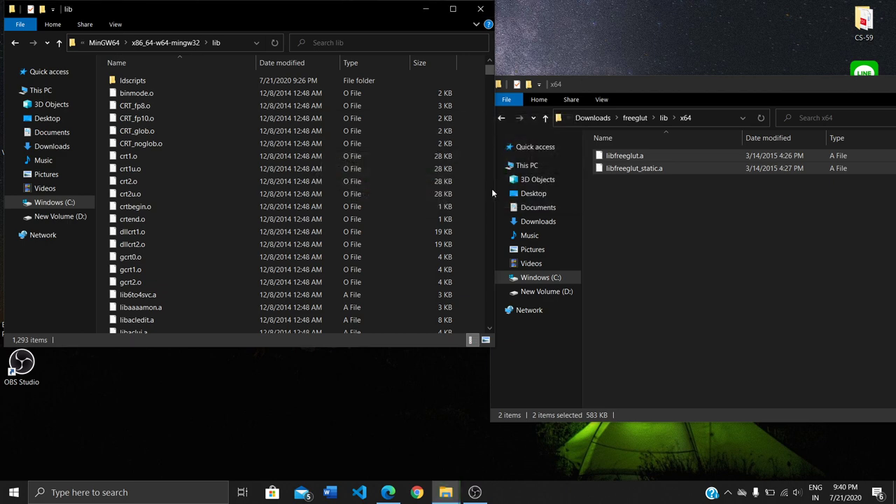
Paste the two freeglut library files into Dev-Cpp's x86_64-w64-mingw32\lib folder, replacing the existing ones and granting administrator permission.
right_click(472, 133)
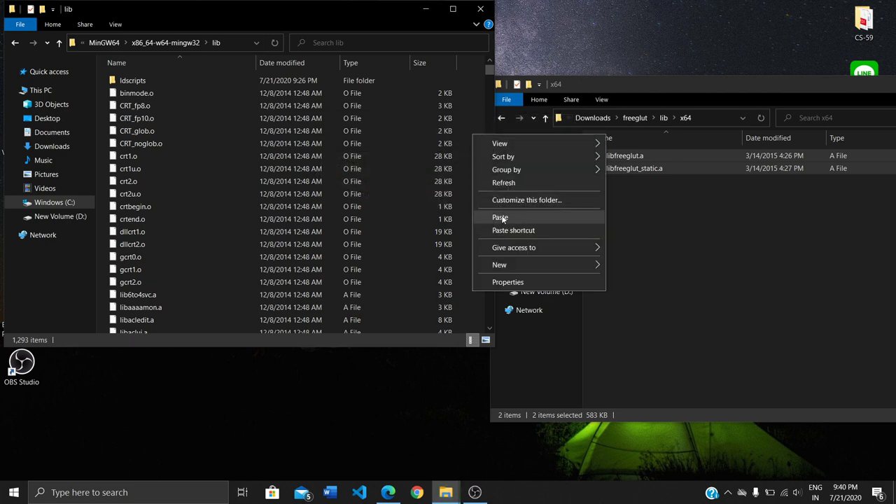
click(499, 217)
click(478, 188)
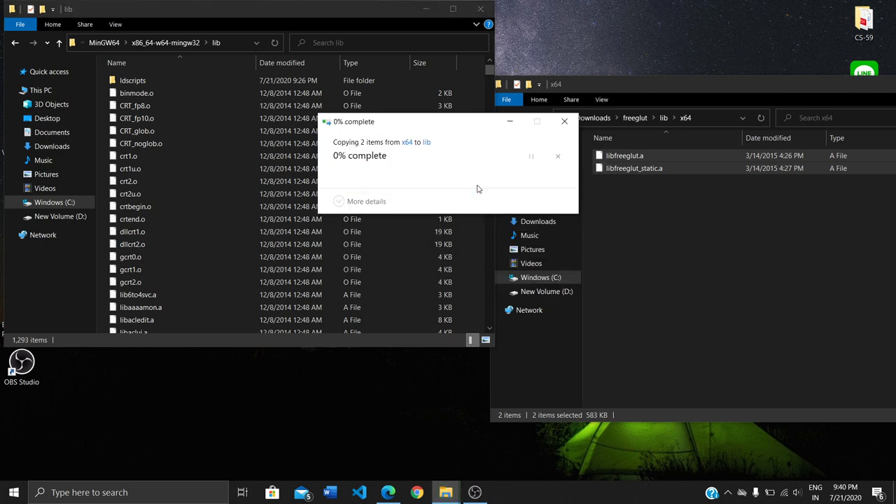
click(428, 214)
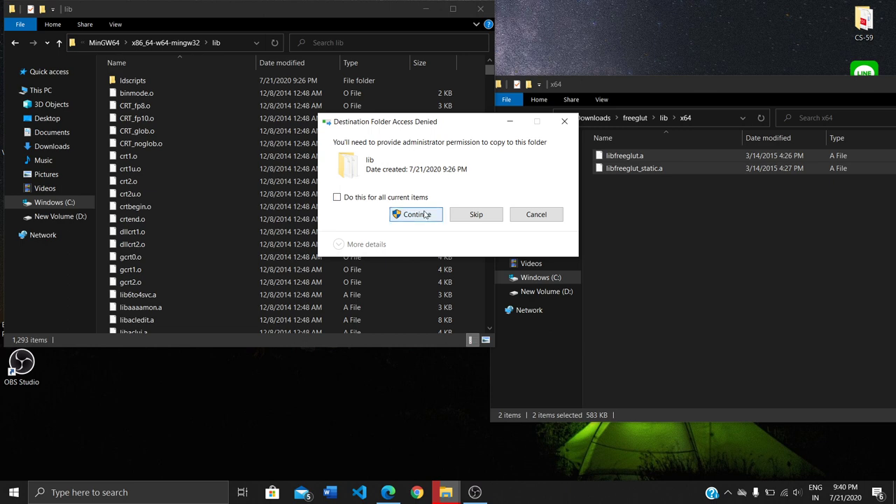
click(426, 214)
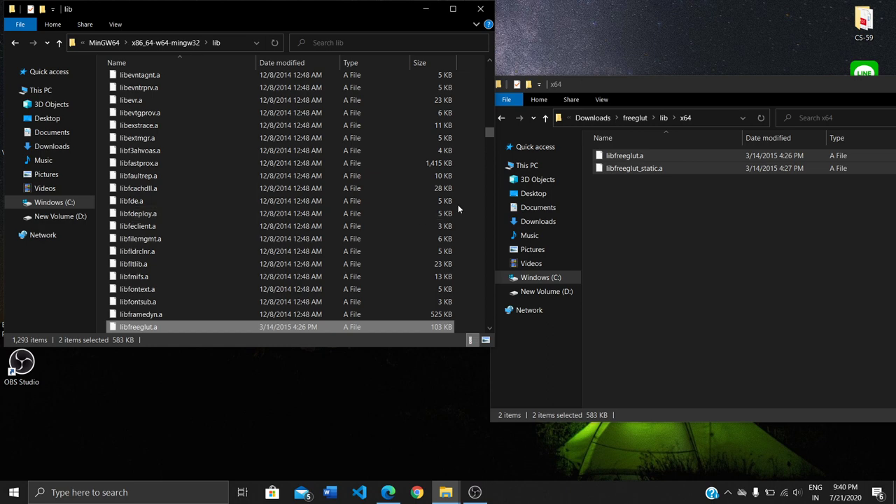
Go back to Dev-Cpp's x86_64-w64-mingw32 folder and open its bin subfolder.
click(14, 43)
double_click(131, 81)
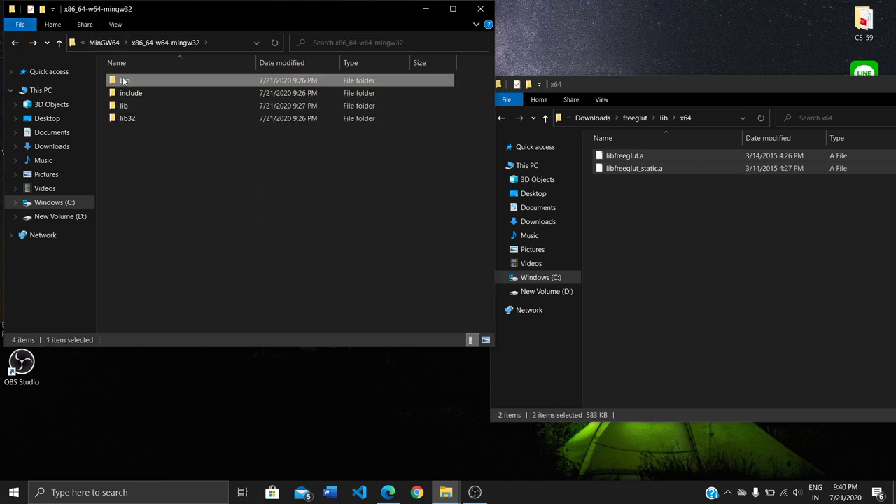
Open the bin\x64 folder of the extracted freeglut package and copy freeglut.dll.
click(653, 231)
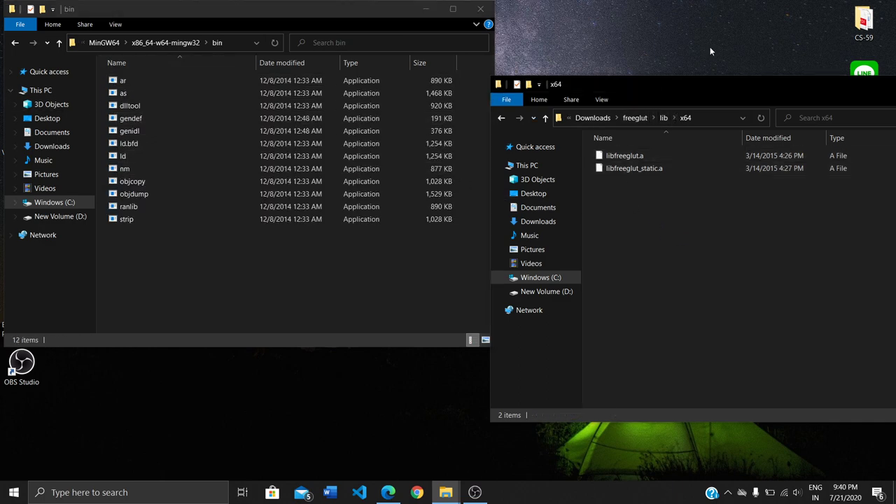
click(501, 117)
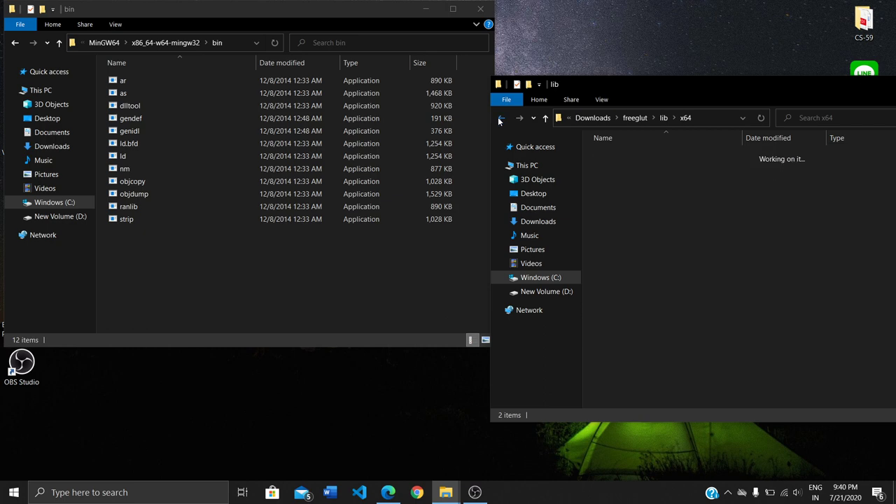
click(501, 118)
click(655, 253)
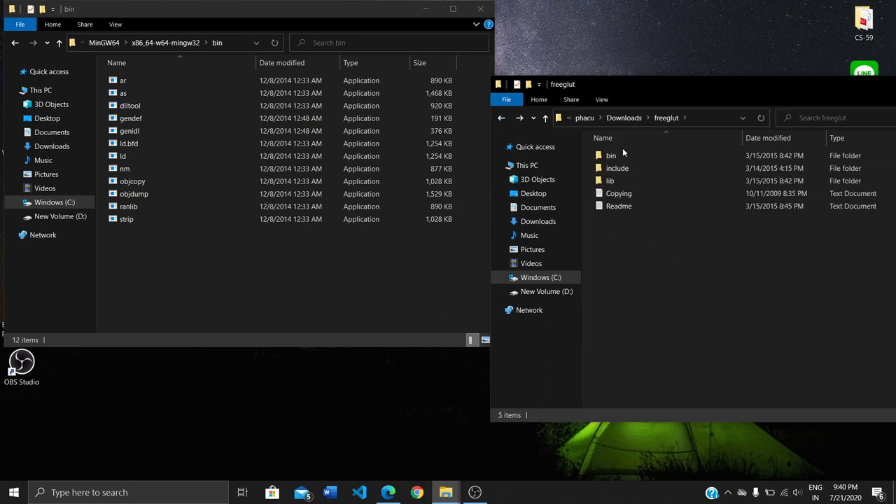
double_click(623, 152)
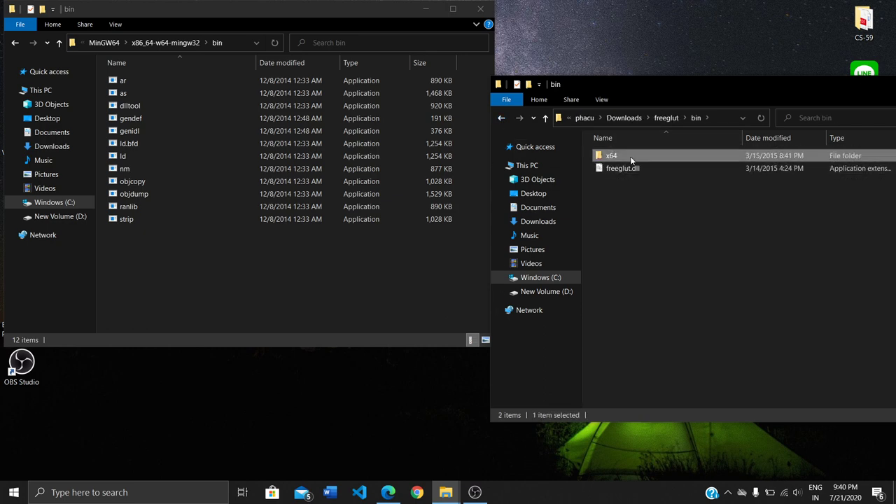
double_click(630, 156)
right_click(630, 156)
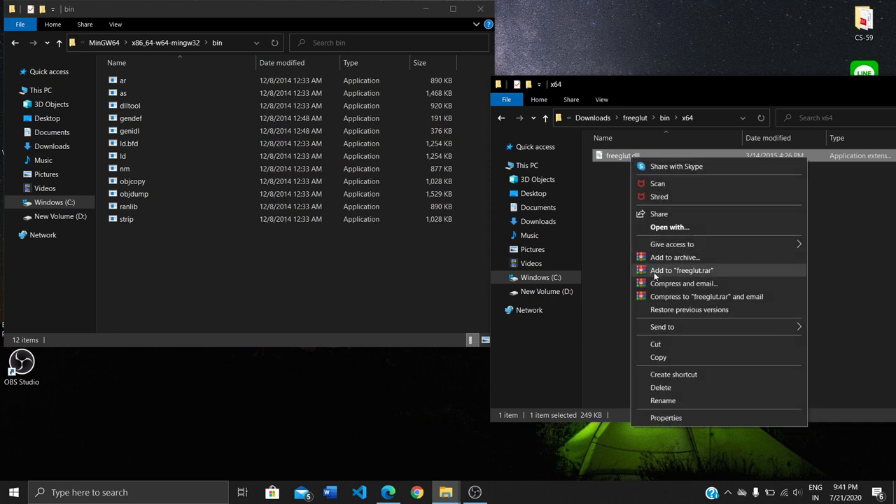
click(658, 357)
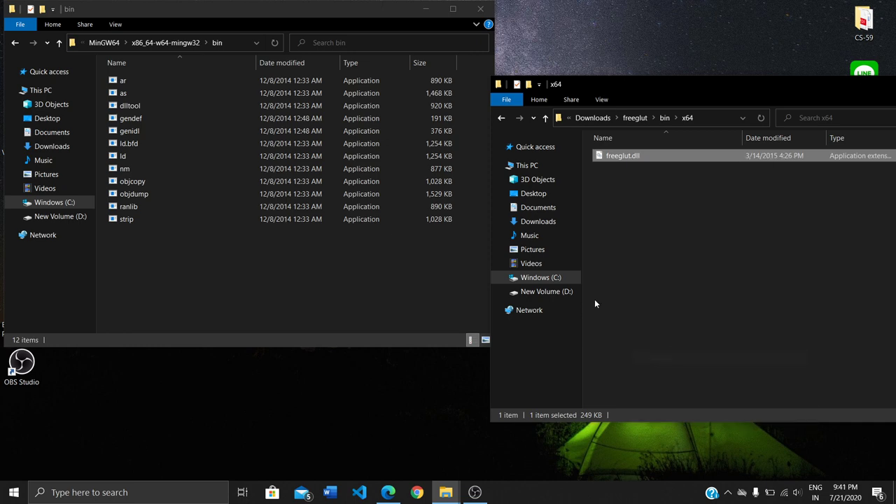
Switch the Dev-Cpp folder window to C:\Windows\System32.
click(235, 43)
text(c)
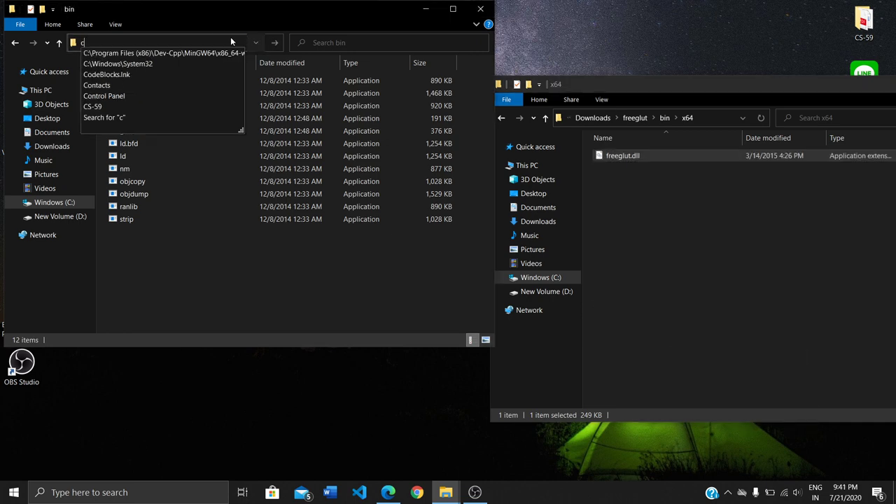
text(:)
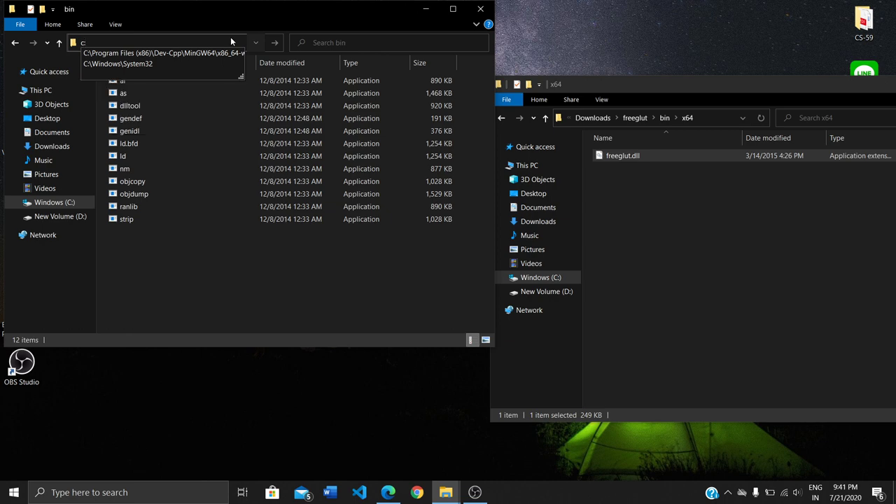
text(Win)
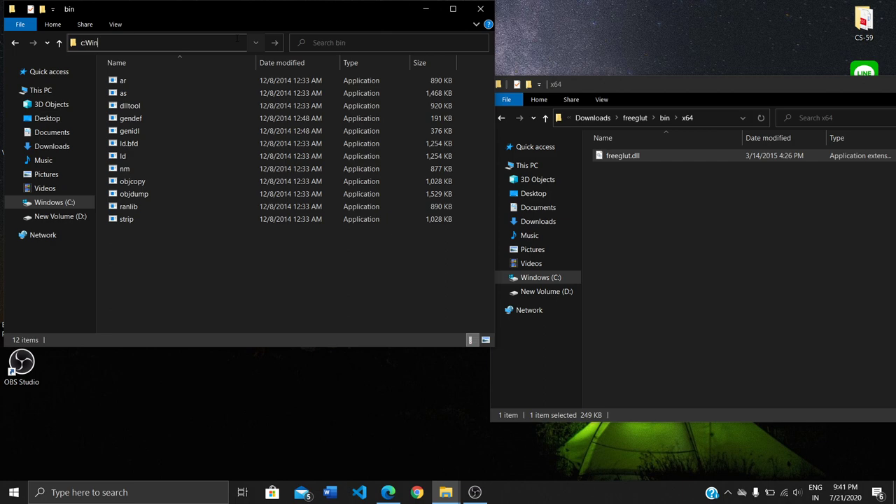
key(BackSpace)
key(BackSpace)
text(:\W)
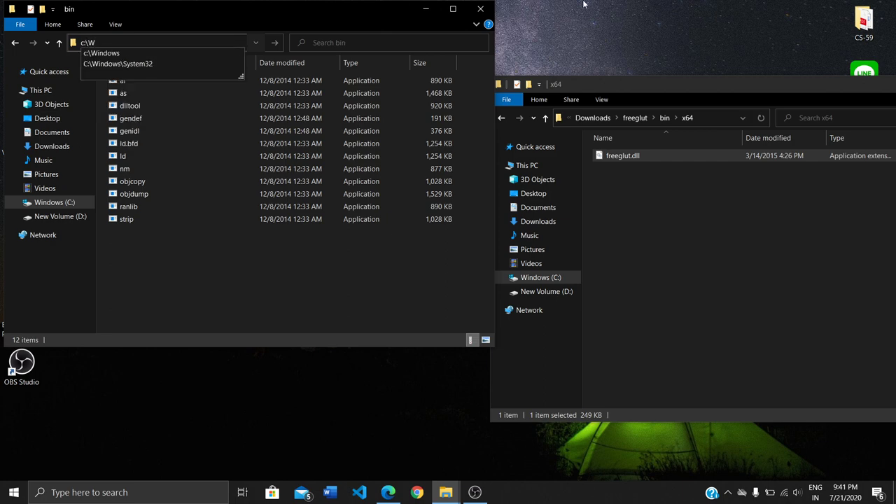
key(Down)
key(Down)
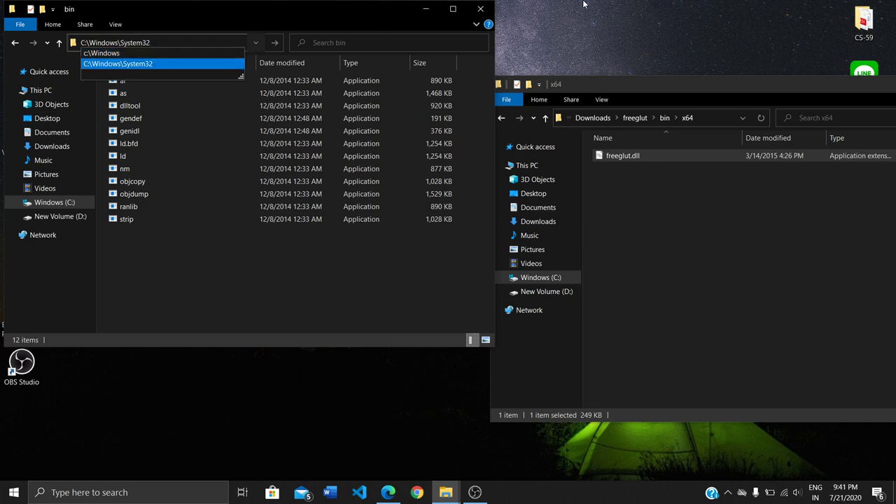
key(Return)
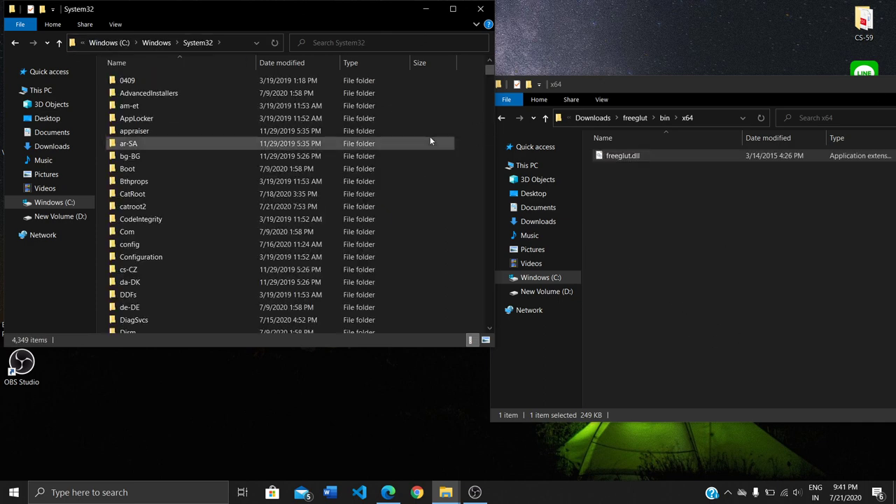
Copy freeglut.dll from the package's bin\x64 folder again and paste it into System32, replacing the existing file.
click(655, 155)
right_click(655, 156)
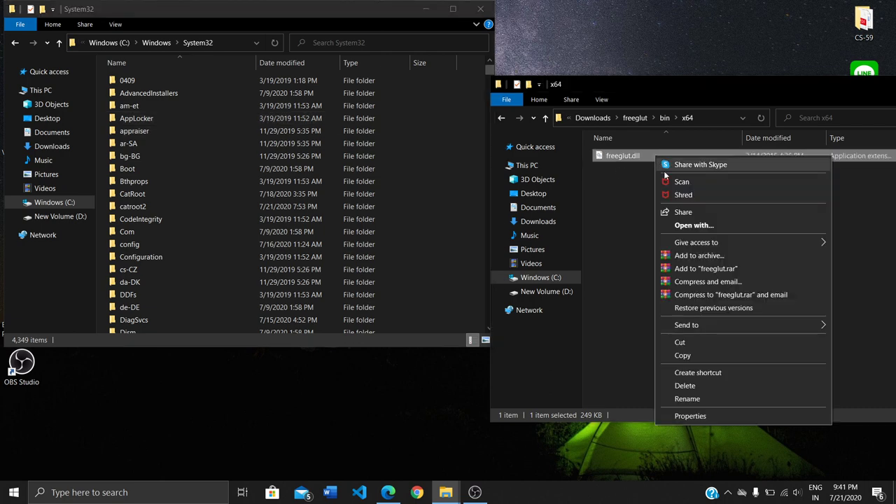
click(683, 355)
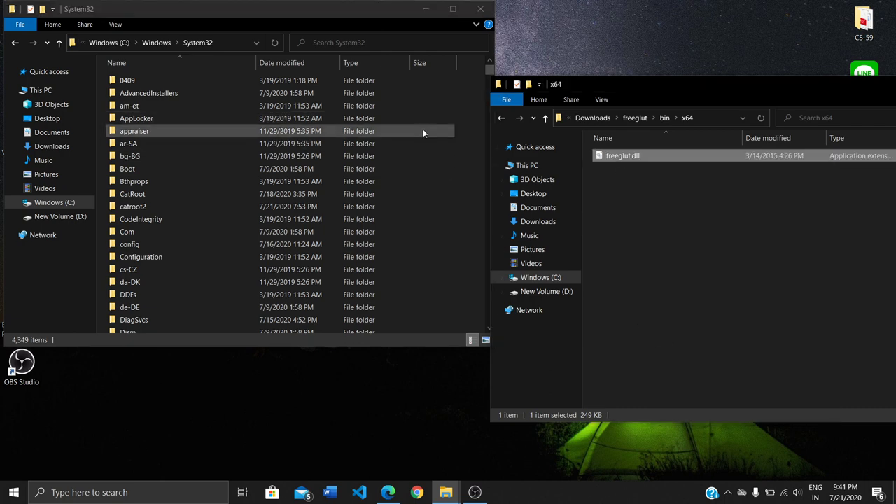
click(466, 105)
right_click(466, 100)
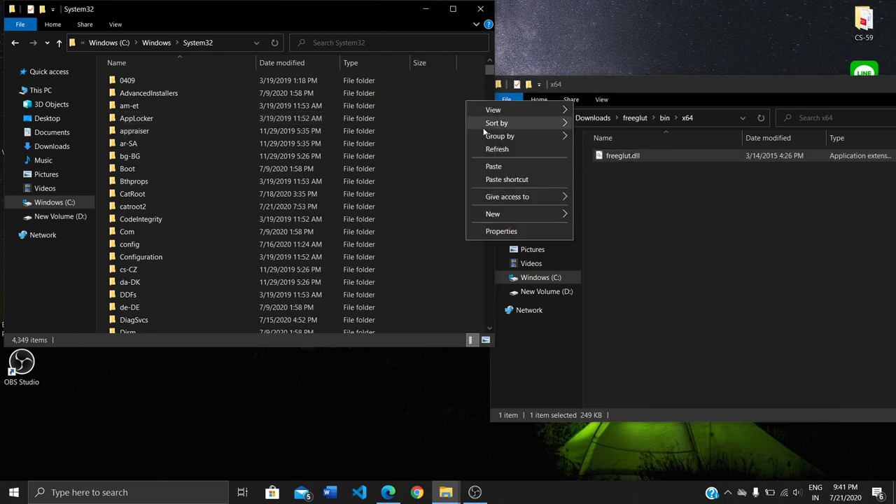
click(523, 166)
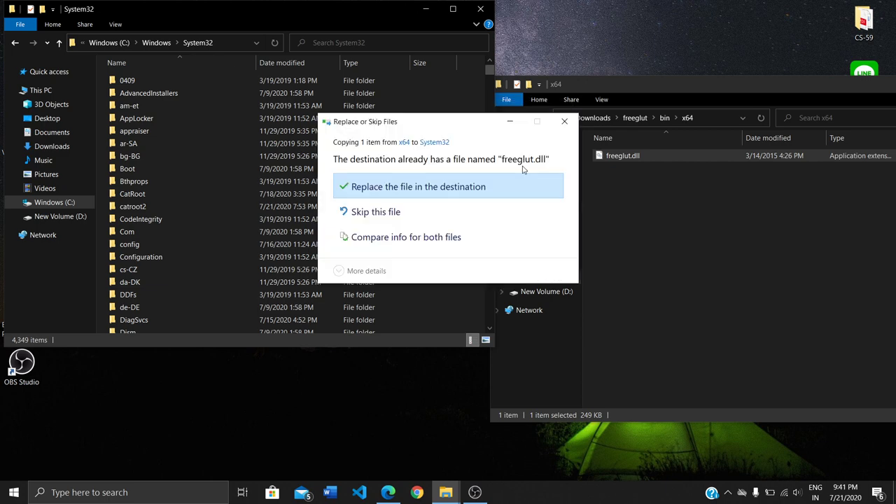
click(423, 188)
click(414, 195)
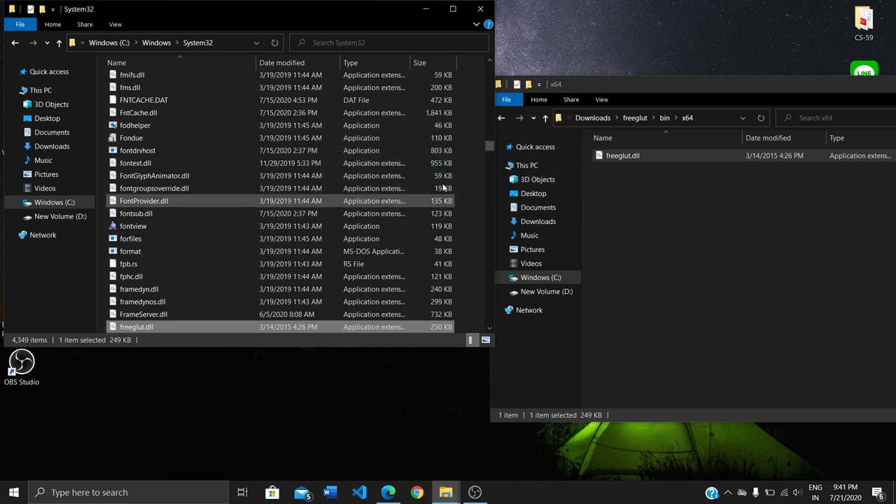
Close both the System32 and the freeglut x64 folder windows.
click(480, 8)
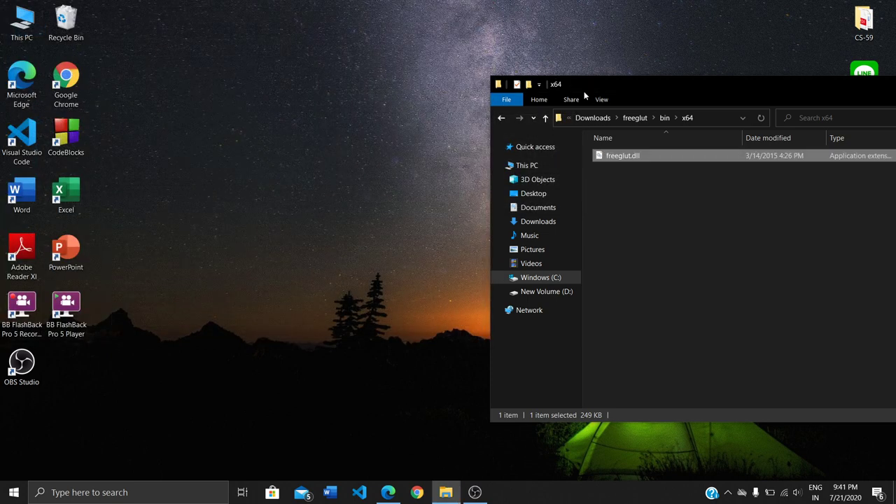
drag(584, 90, 326, 110)
click(714, 104)
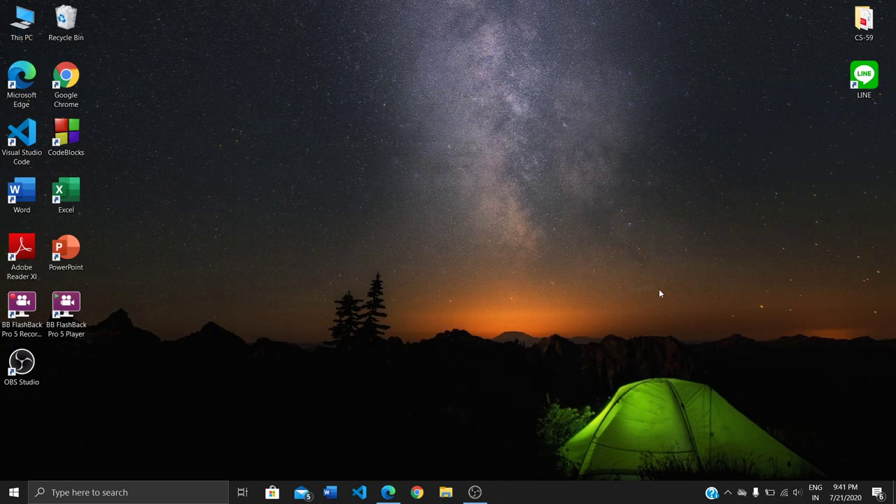
Launch Dev-C++ and complete its first-time configuration with English (Original) as the language.
click(87, 493)
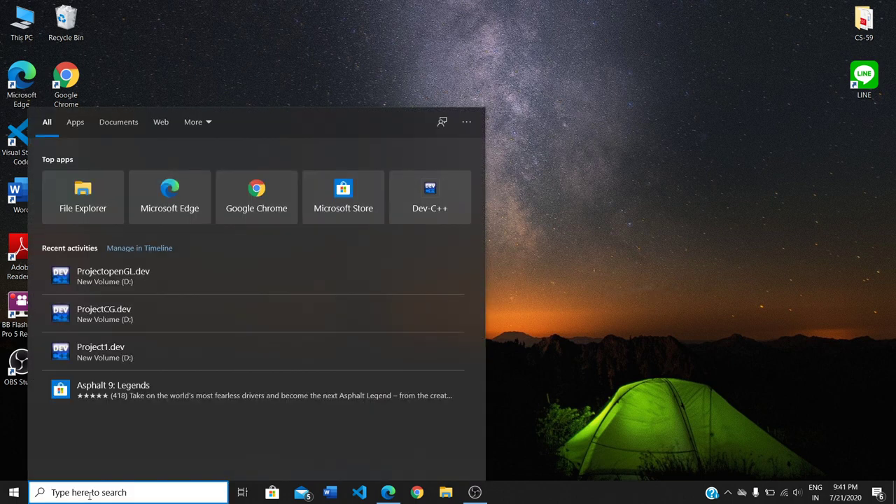
text(dev)
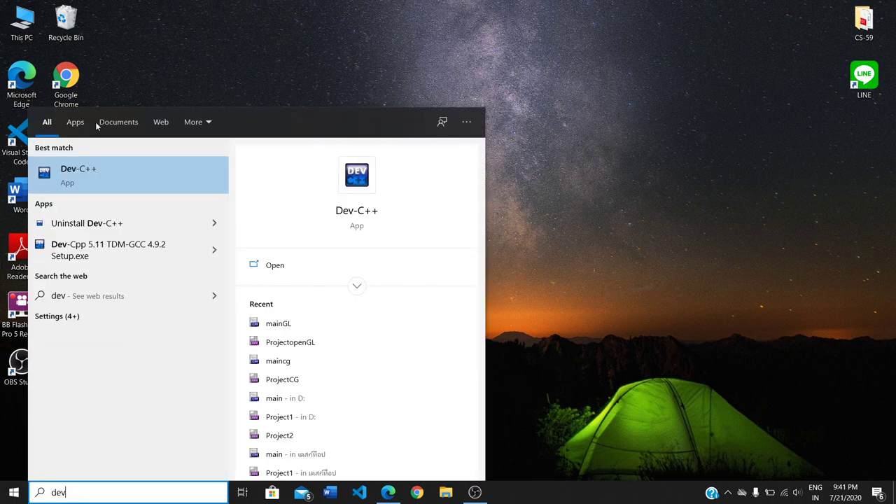
click(150, 170)
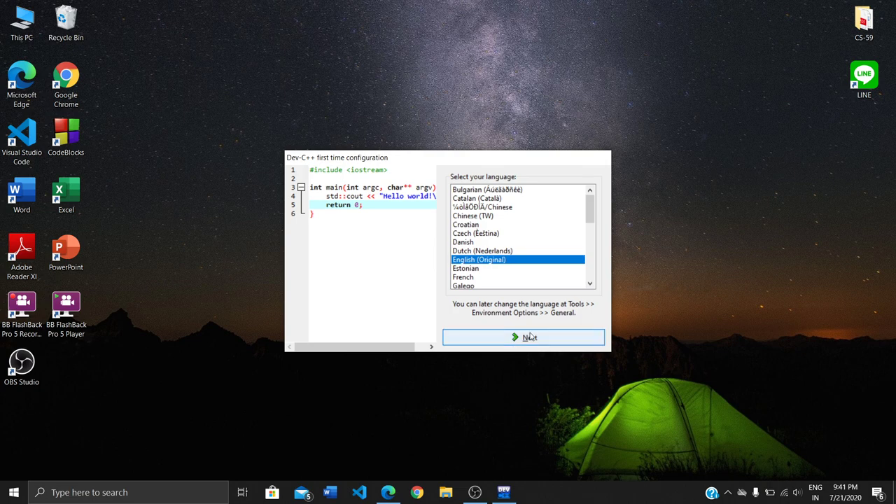
click(530, 338)
click(530, 340)
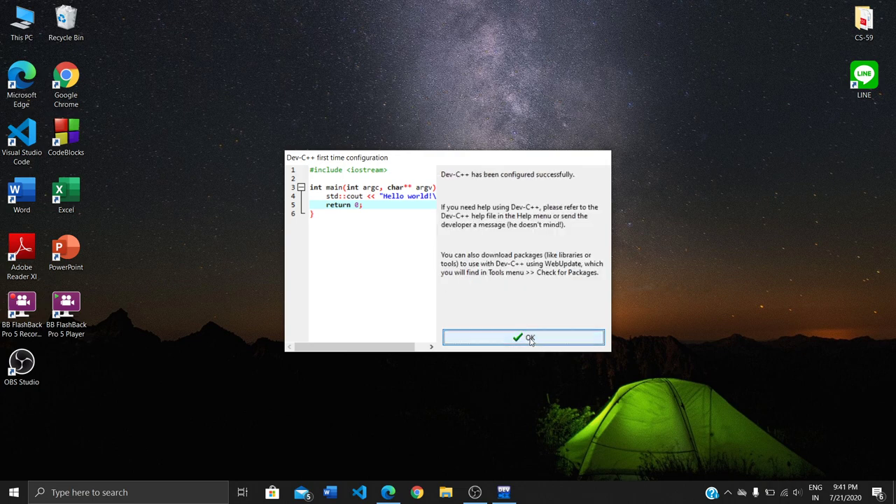
click(530, 340)
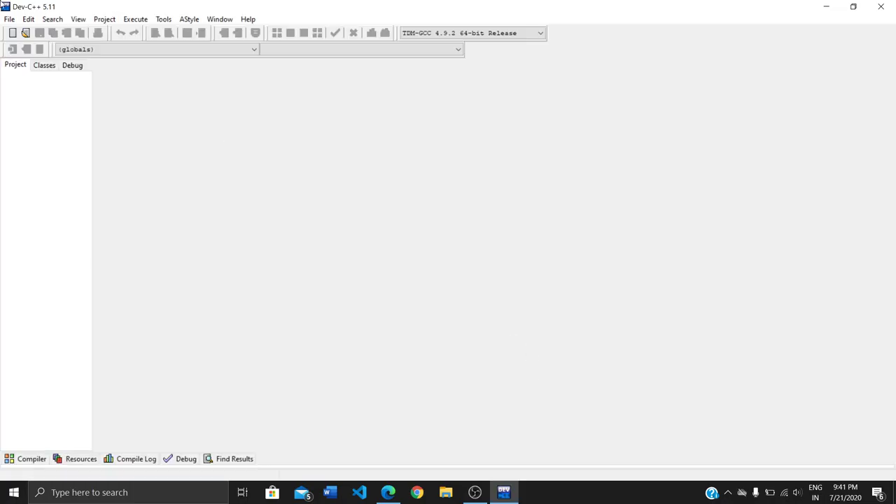
Create a C++ console application project named openGL and save it as a Dev-C++ project on New Volume (D:).
click(9, 19)
mouse_move(36, 33)
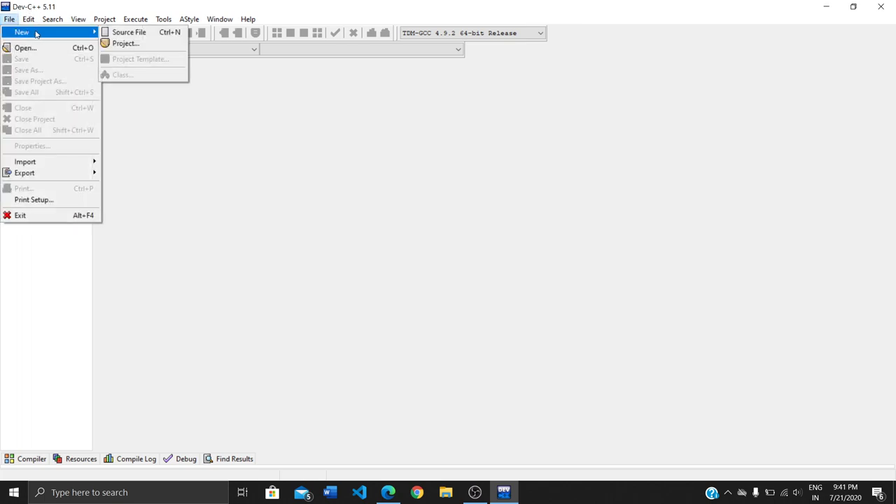
click(120, 44)
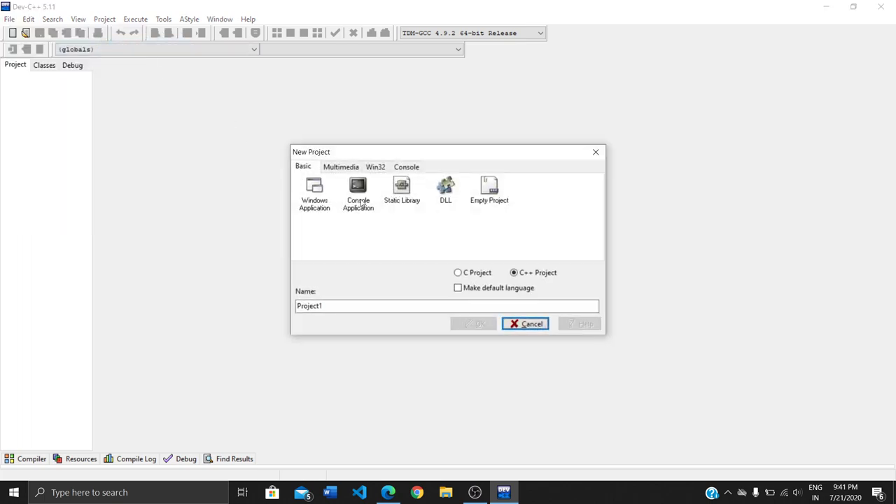
click(358, 202)
click(348, 305)
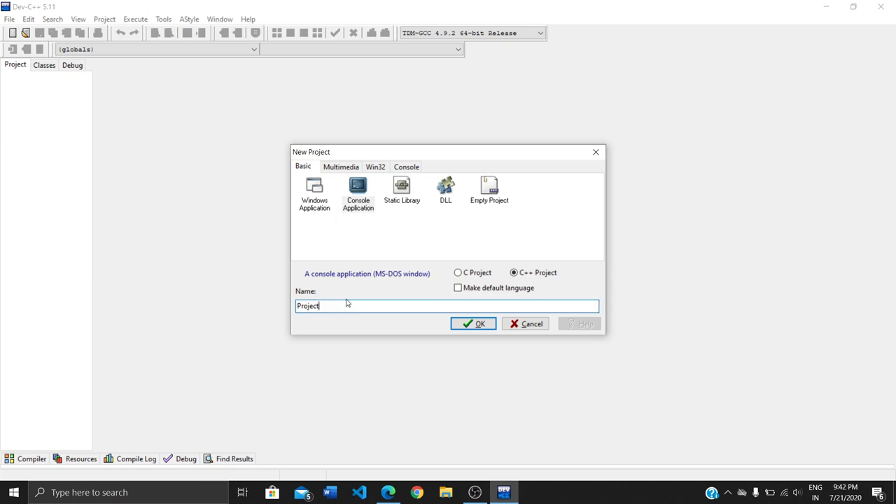
text(openGL)
drag(320, 305, 293, 302)
key(BackSpace)
click(478, 324)
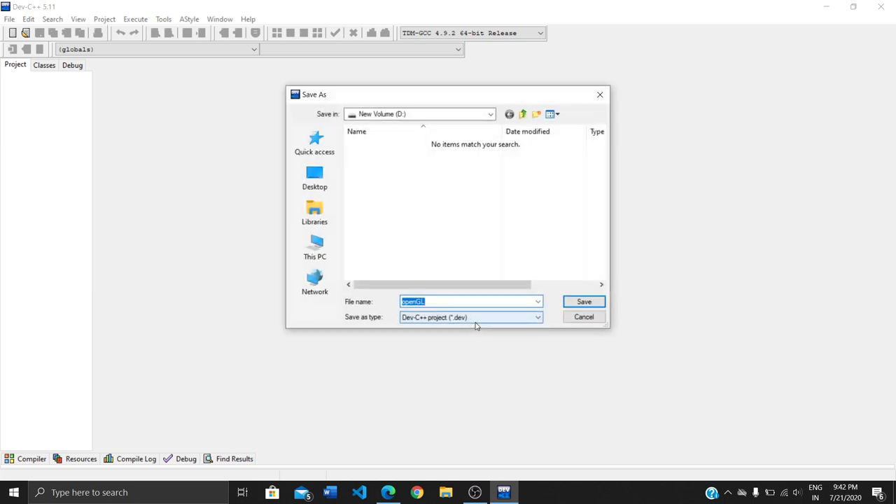
click(583, 302)
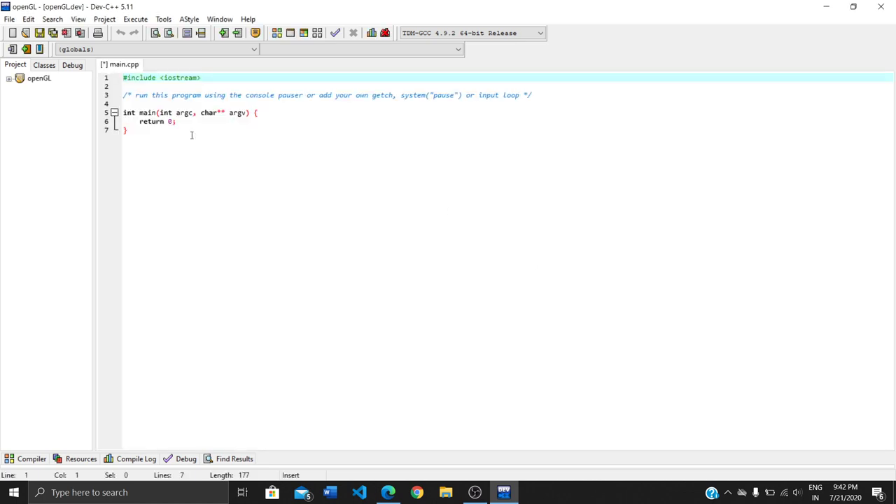
Open the openGL project's options and enter -lopengl32 as an additional linker parameter.
right_click(35, 78)
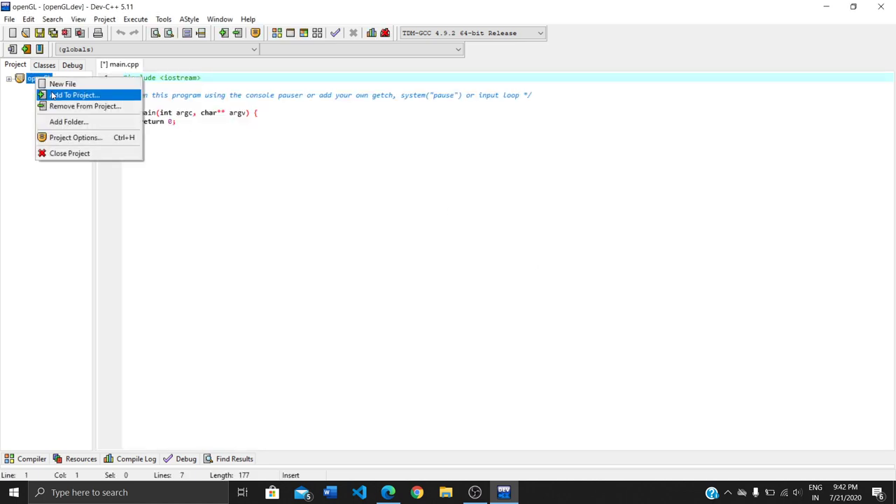
click(61, 138)
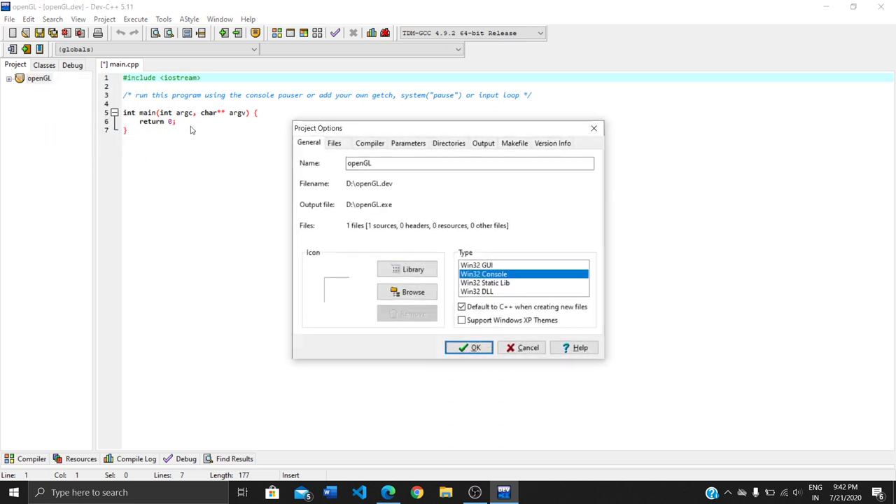
click(416, 144)
click(550, 188)
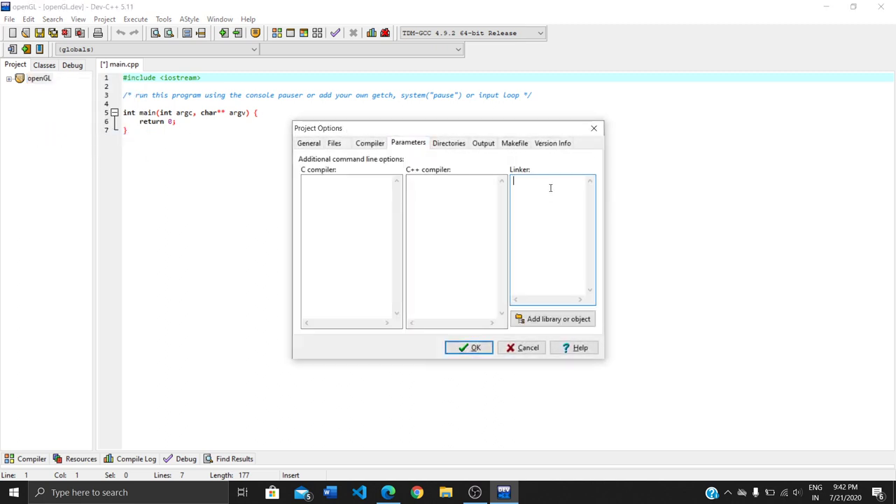
text(-lopen)
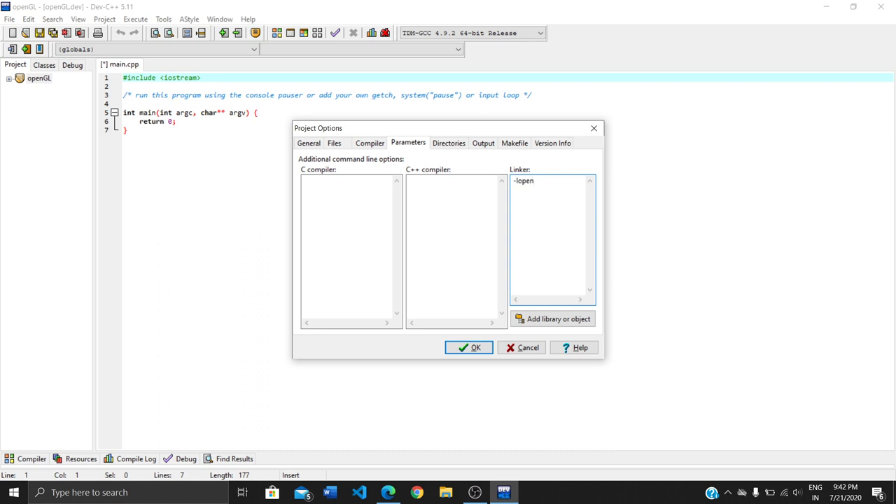
text(gl32 )
Add the GLUT library parameter -lglut32 after -lopengl32 in the linker parameters and accept the project options.
text(-)
text(lfre)
text(g)
text(lu32)
key(BackSpace)
key(BackSpace)
key(BackSpace)
key(BackSpace)
key(BackSpace)
key(BackSpace)
text(-lglut32)
click(469, 348)
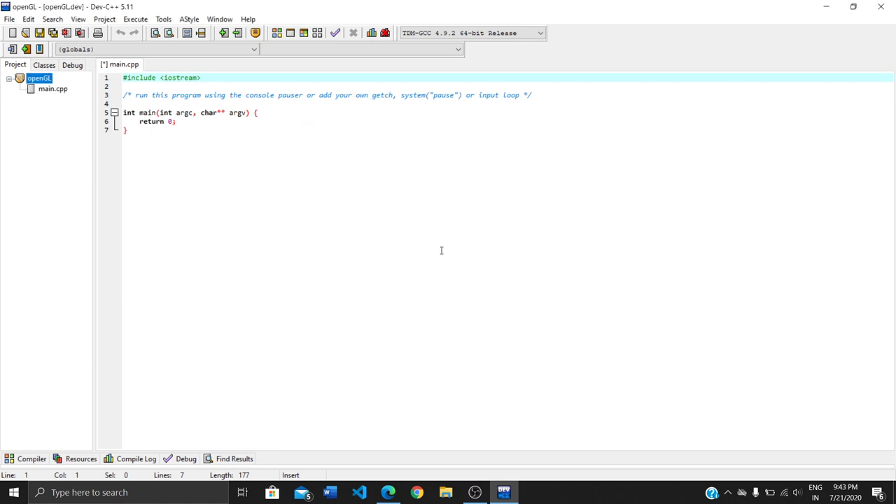
Delete all the template code from main.cpp.
click(127, 131)
drag(135, 139, 120, 84)
key(Delete)
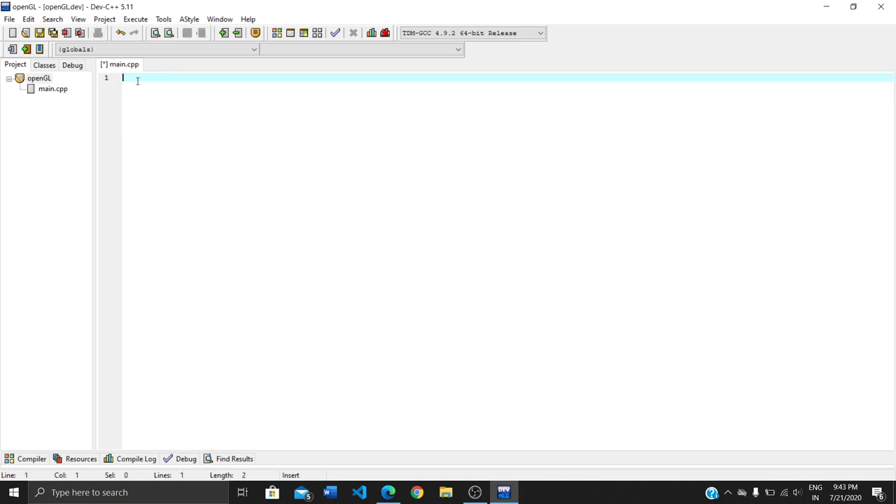
Switch to the Edge browser and copy the entire line-drawing program from the drawline.txt page.
click(388, 492)
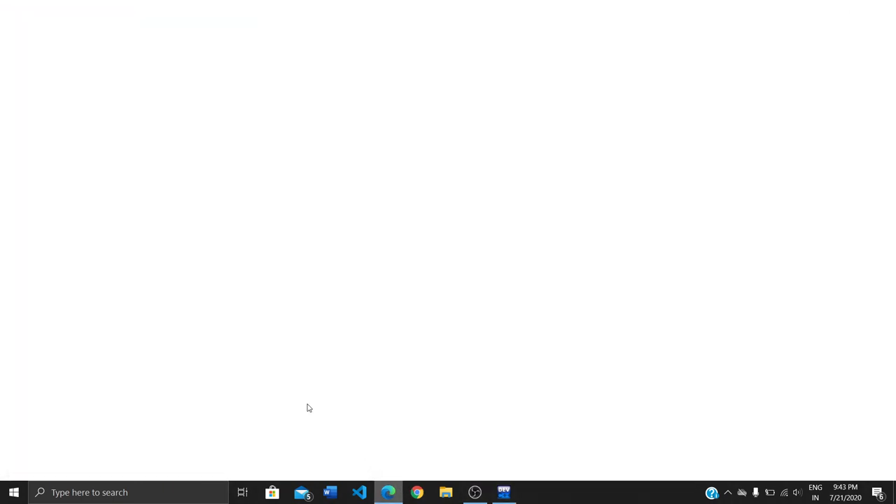
click(210, 9)
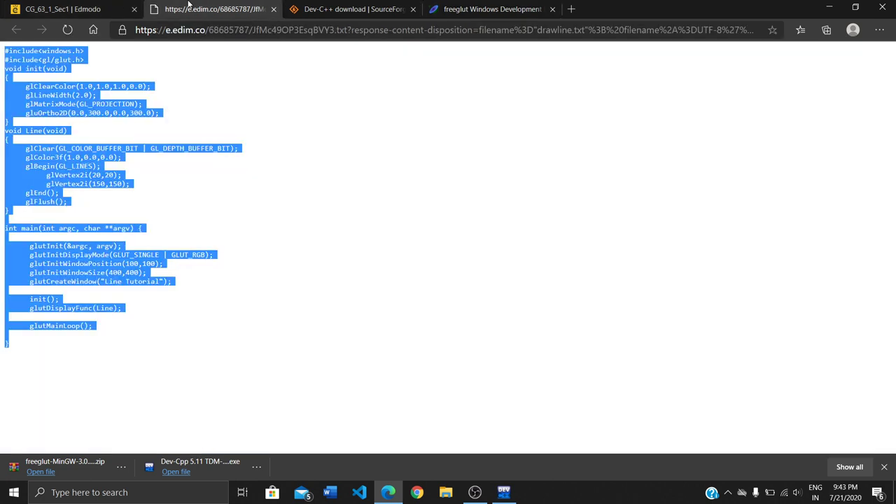
click(198, 217)
drag(17, 345, 2, 56)
right_click(47, 56)
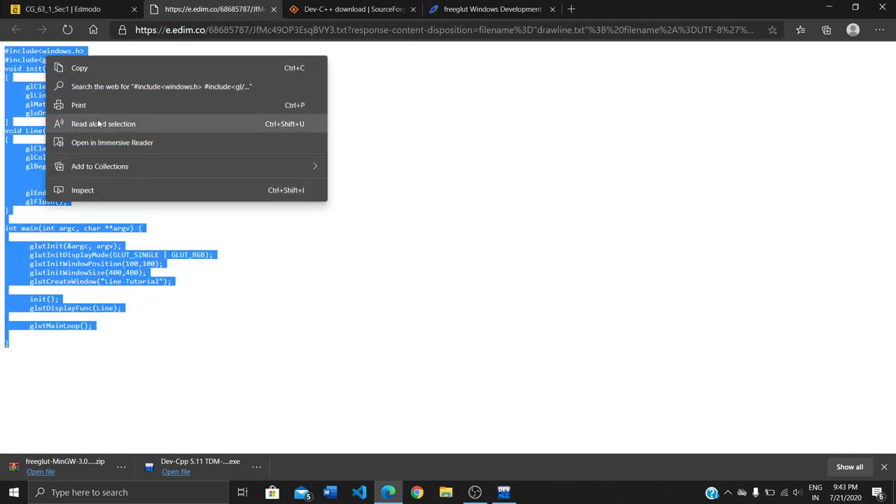
click(106, 70)
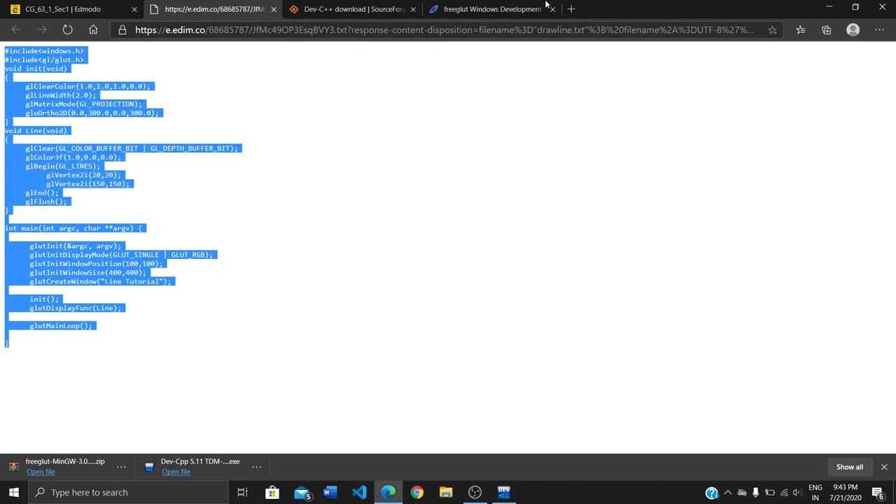